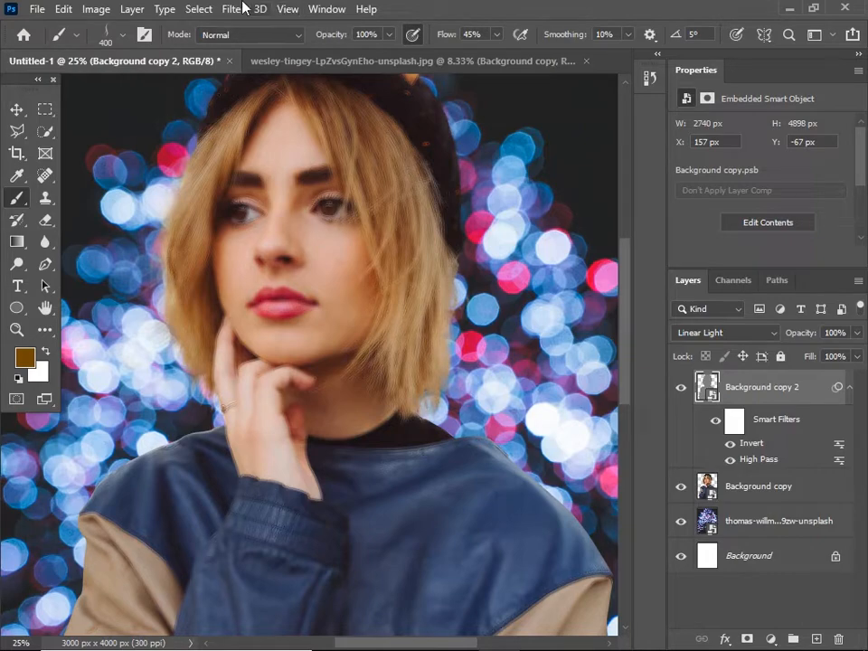
# Apply a Gaussian Blur smart filter with a 2.7-pixel radius to the Background copy 2 layer
pyautogui.click(234, 9)
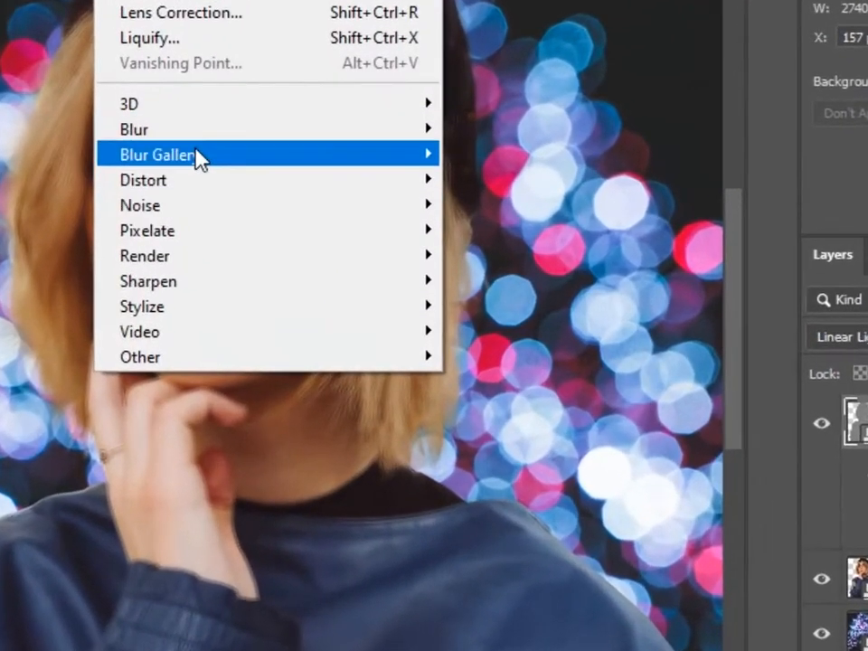
pyautogui.moveTo(284, 217)
pyautogui.moveTo(203, 131)
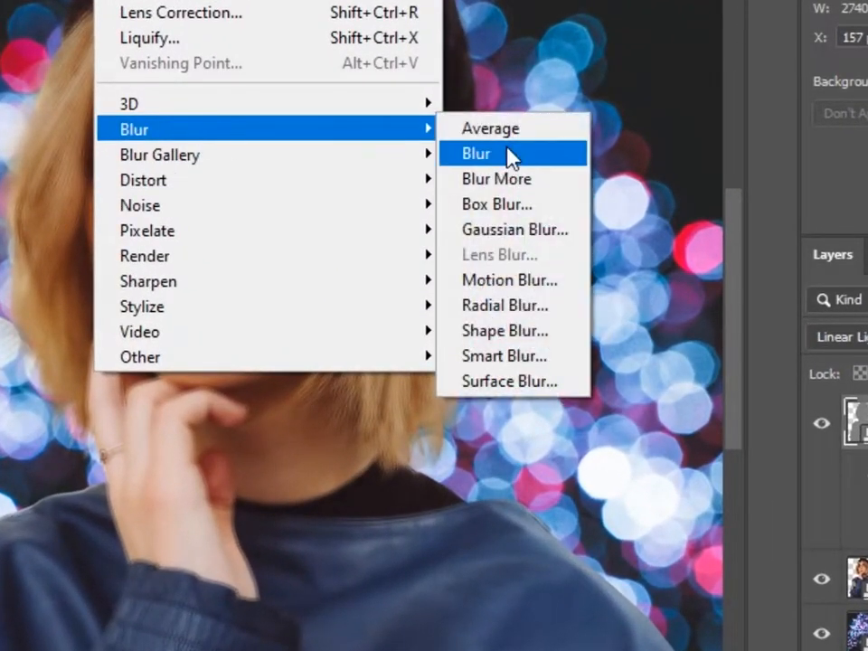
pyautogui.click(512, 230)
pyautogui.click(523, 366)
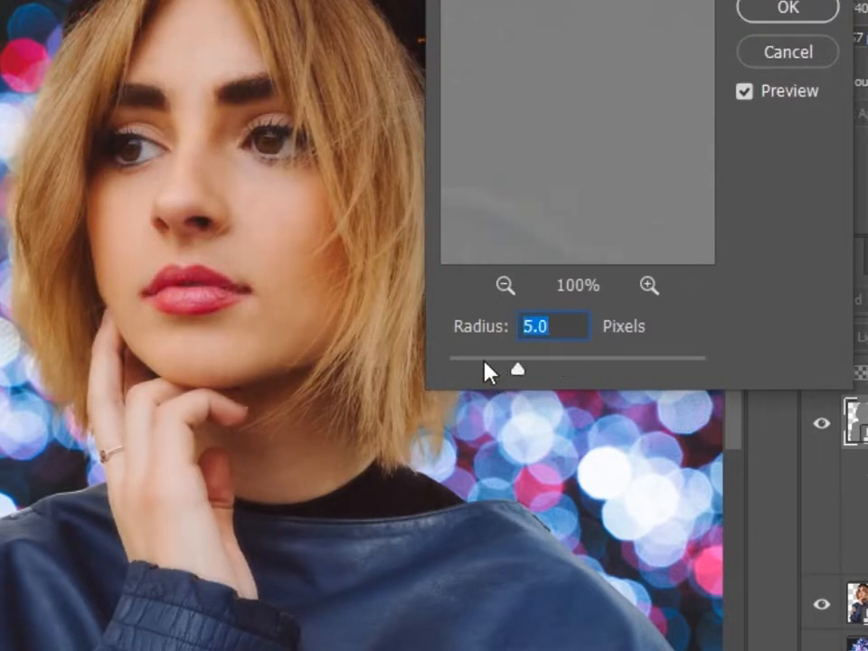
pyautogui.click(485, 368)
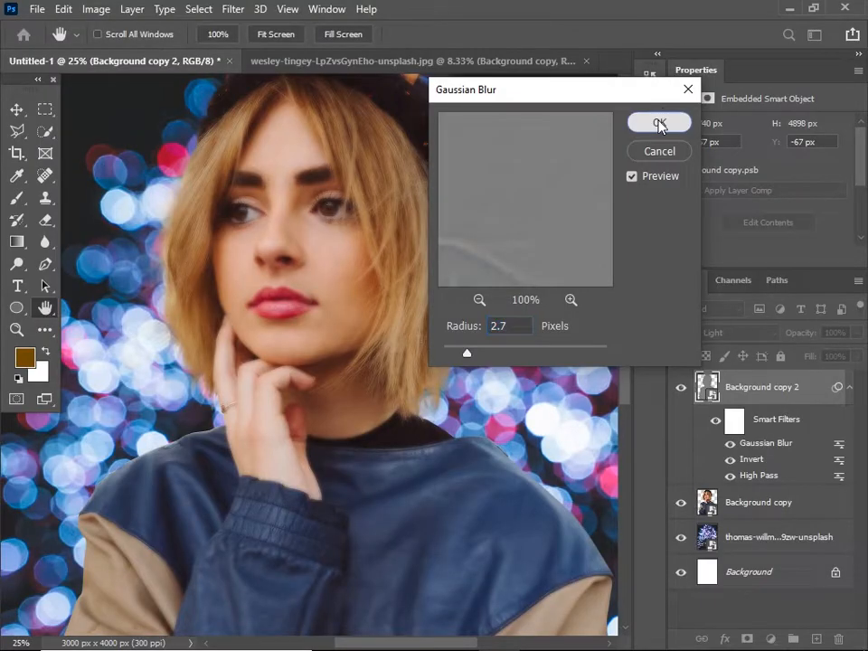
pyautogui.click(660, 122)
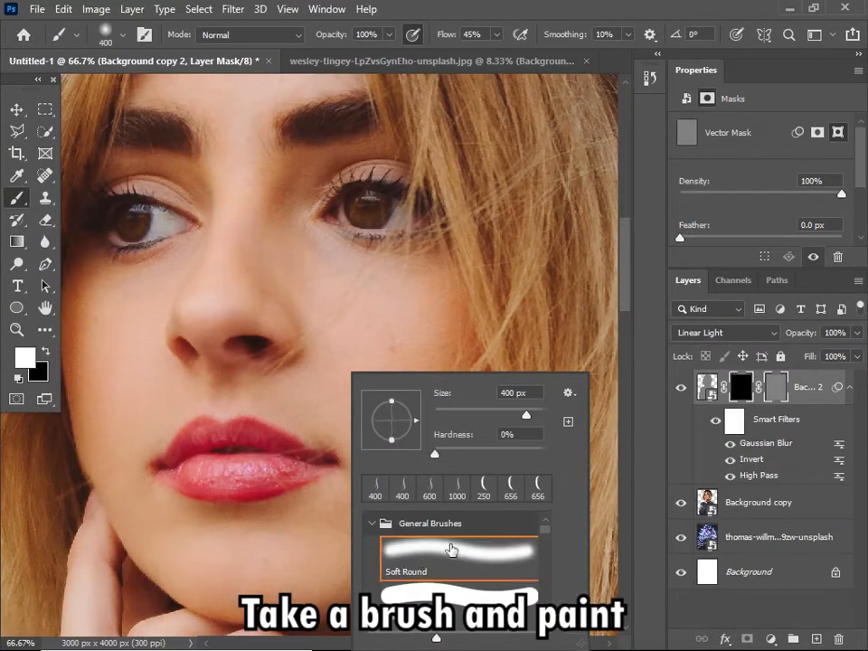
# Paint white over the face, hand and neck skin on the layer's black mask with a Soft Round brush to reveal the smoothing
pyautogui.press('Return')
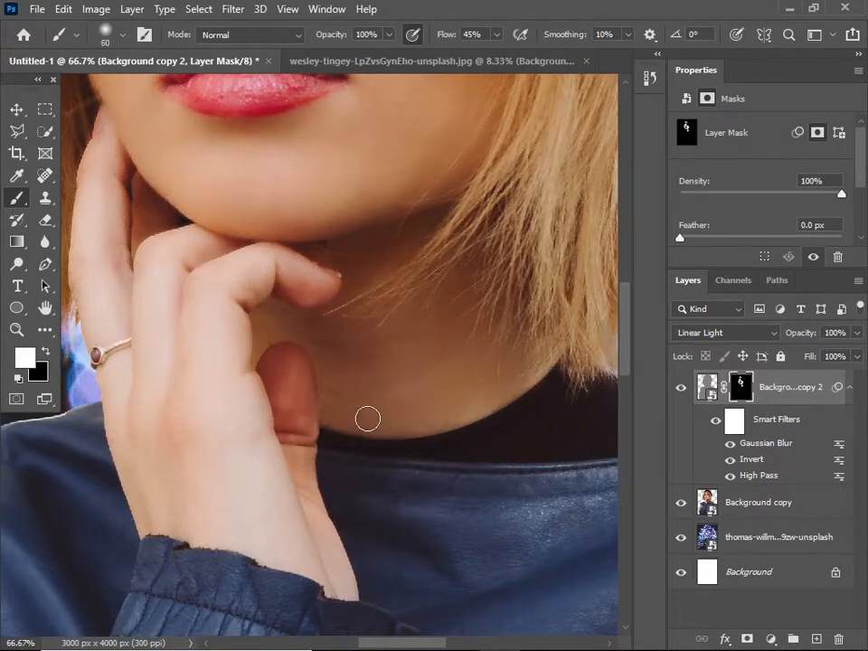
pyautogui.moveTo(382, 374); pyautogui.dragTo(536, 476)
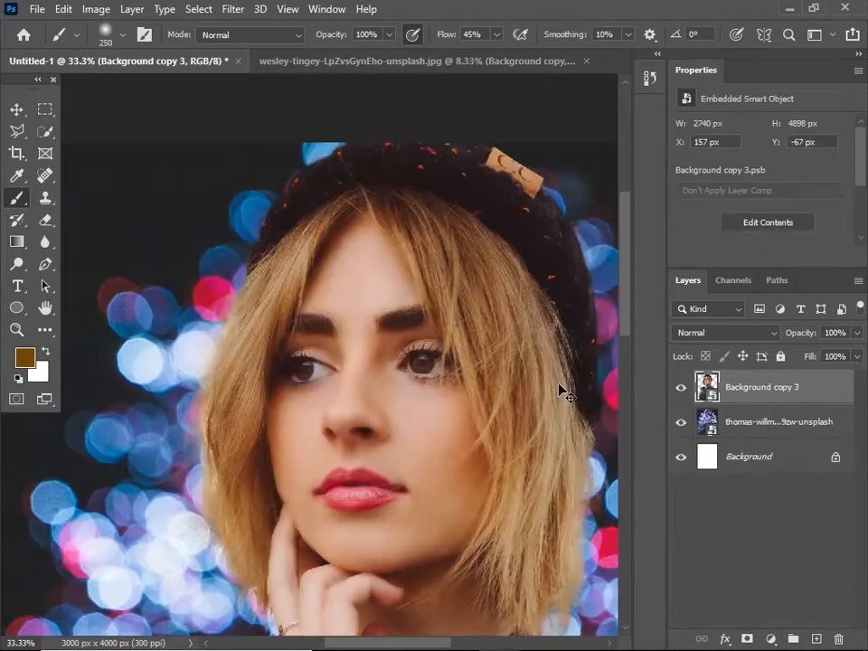
# Apply a High Pass filter with a 4-pixel radius to the duplicated portrait layer, Background copy 4
pyautogui.click(238, 9)
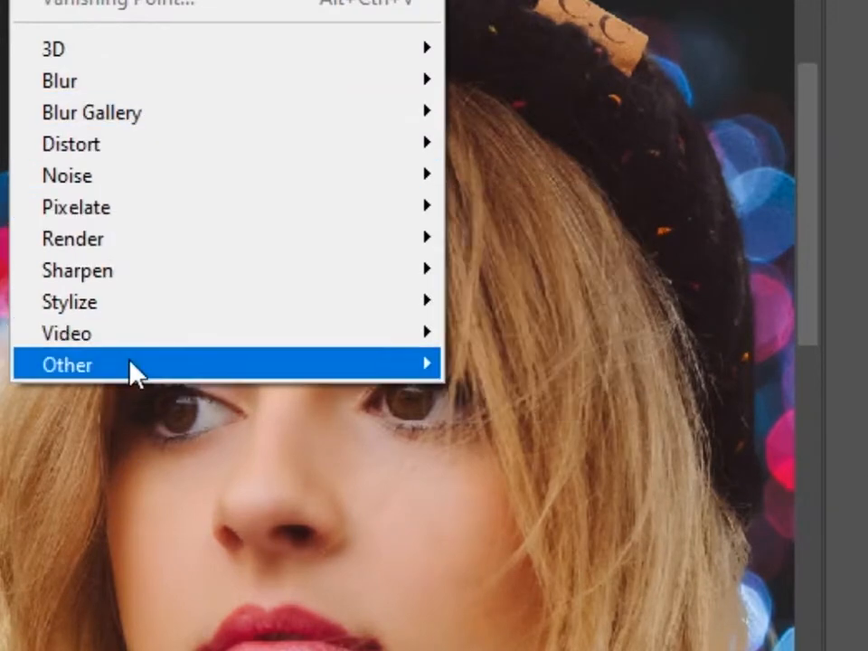
pyautogui.moveTo(136, 370)
pyautogui.click(538, 402)
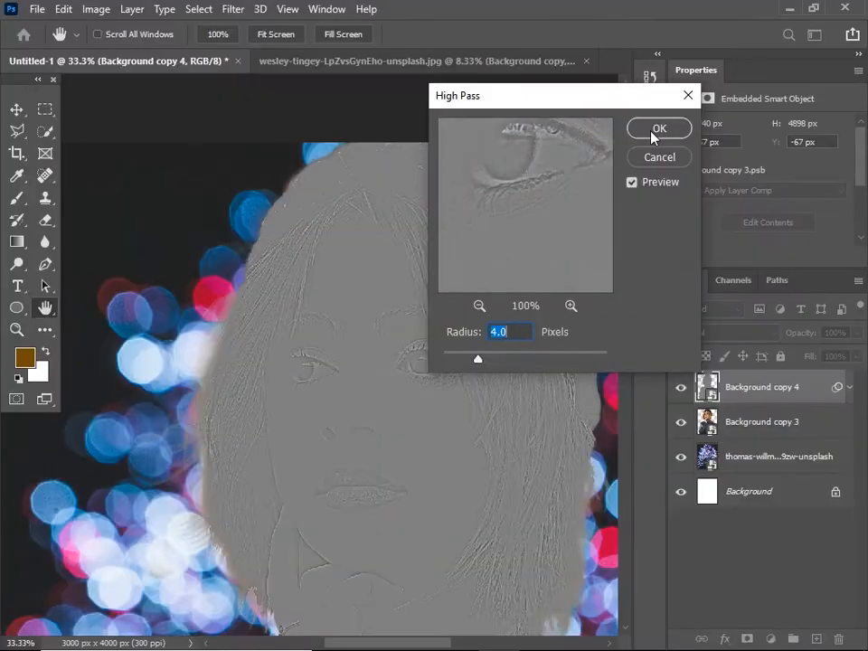
pyautogui.click(652, 129)
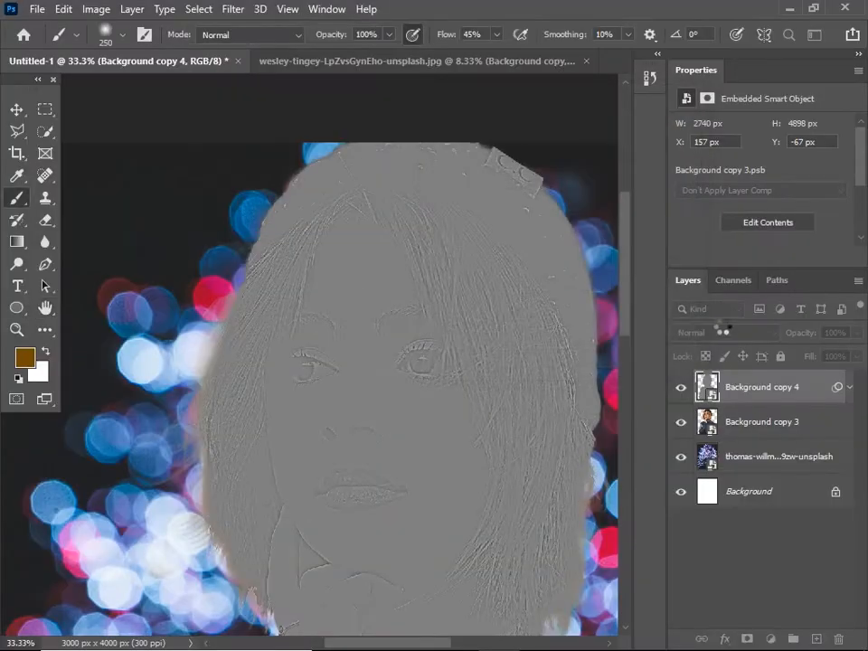
# Set the high-pass layer's blend mode to Linear Light and hide it behind a black layer mask
pyautogui.click(700, 332)
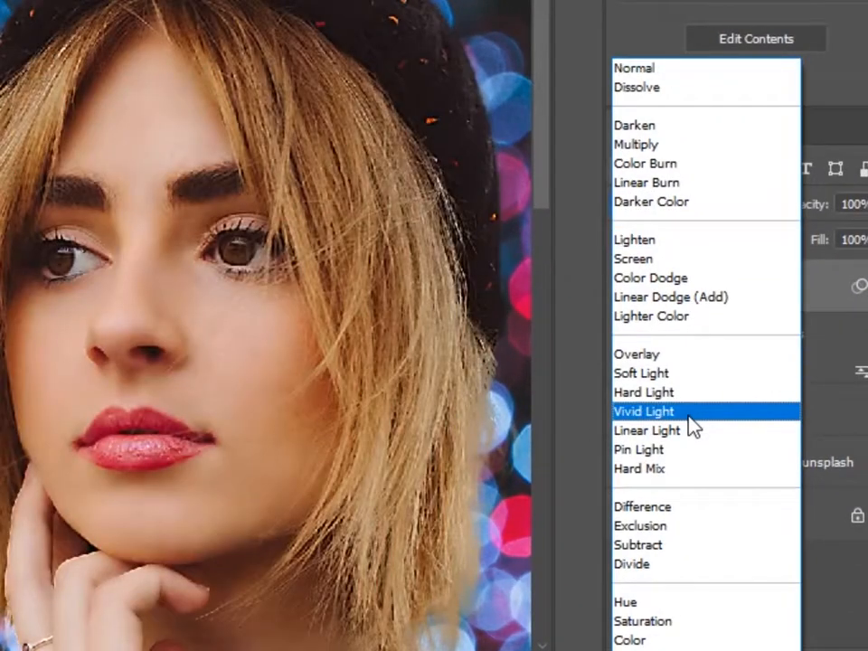
pyautogui.click(693, 432)
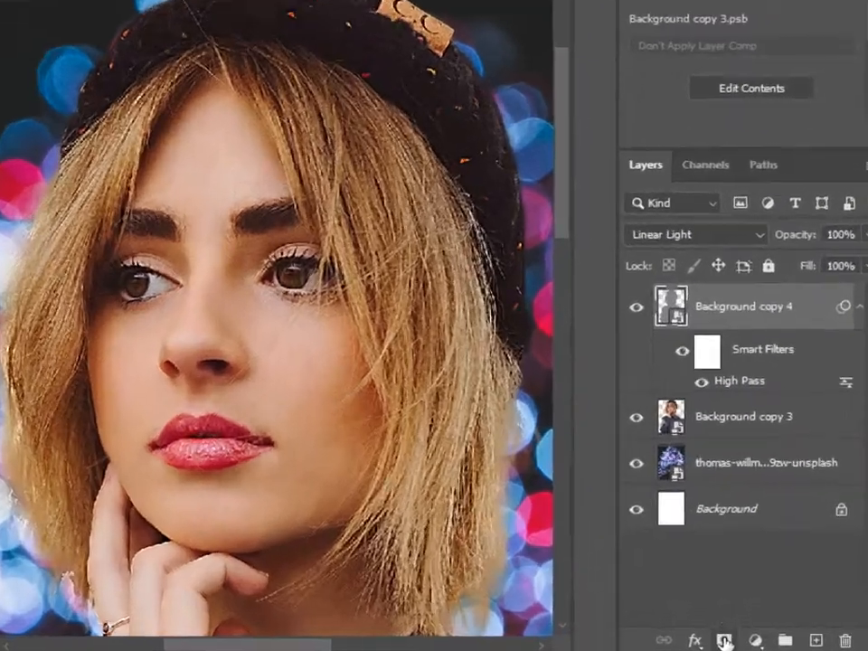
pyautogui.keyDown('alt'); pyautogui.click(747, 638); pyautogui.keyUp('alt')
pyautogui.click(747, 638)
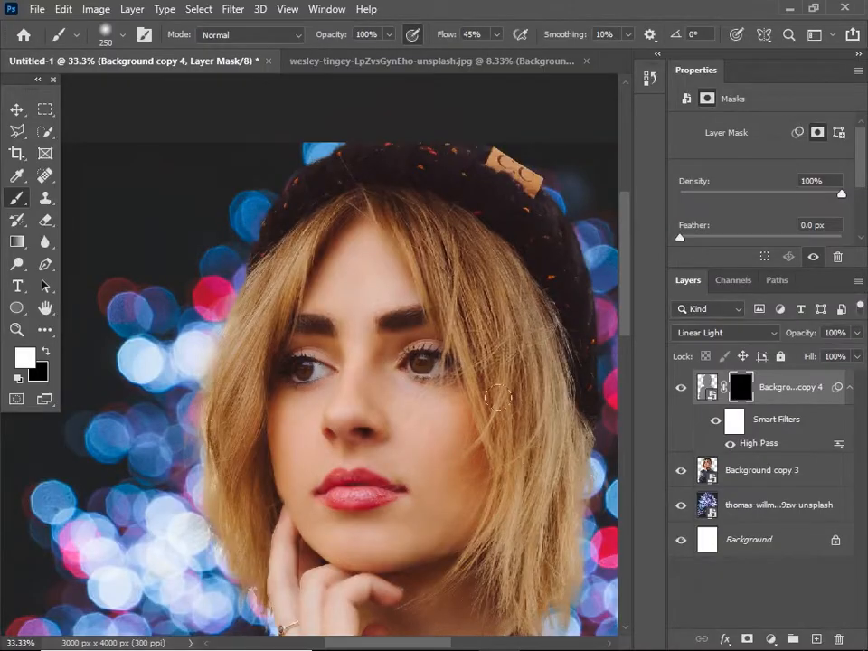
# Paint white on the high-pass layer's mask over the hair, eyebrows, eyes and lips to sharpen those areas
pyautogui.moveTo(116, 553); pyautogui.dragTo(201, 494)
pyautogui.scroll(2, 438, 366)
pyautogui.scroll(5, 380, 355)
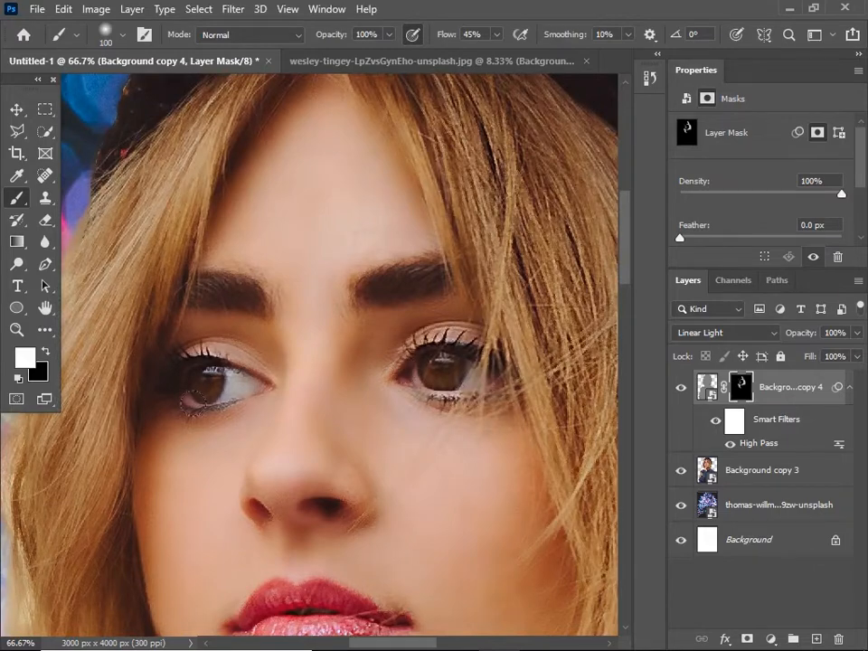
pyautogui.moveTo(355, 279); pyautogui.dragTo(405, 333)
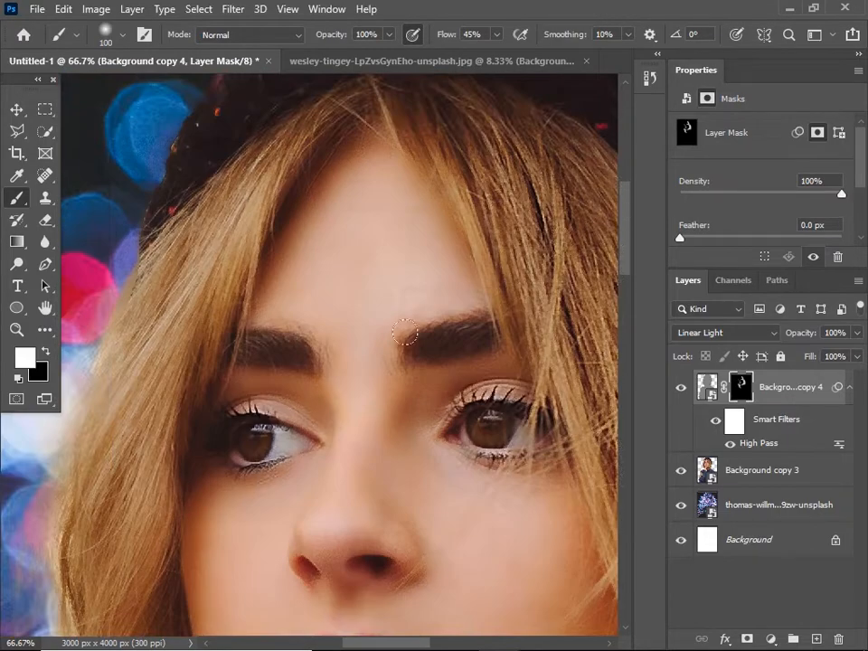
pyautogui.scroll(-3, 206, 331)
pyautogui.scroll(3, 203, 380)
pyautogui.scroll(-5, 198, 492)
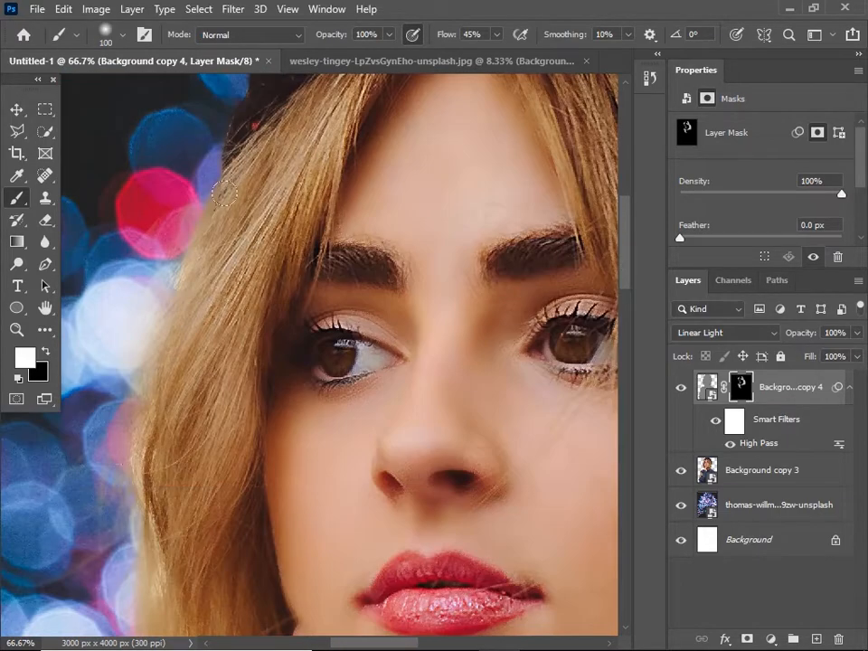
pyautogui.scroll(-3, 199, 492)
pyautogui.scroll(6, 214, 475)
pyautogui.press('x')
pyautogui.press('z')
pyautogui.keyDown('alt'); pyautogui.click(318, 205); pyautogui.keyUp('alt')
pyautogui.keyDown('alt'); pyautogui.click(318, 205); pyautogui.keyUp('alt')
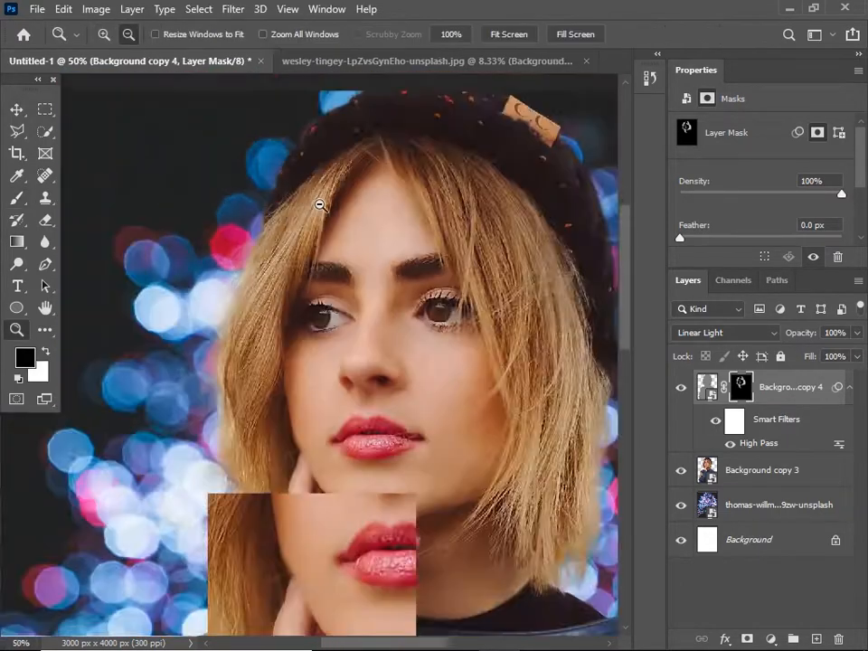
pyautogui.keyDown('alt'); pyautogui.click(318, 205); pyautogui.keyUp('alt')
pyautogui.keyDown('alt'); pyautogui.click(318, 205); pyautogui.keyUp('alt')
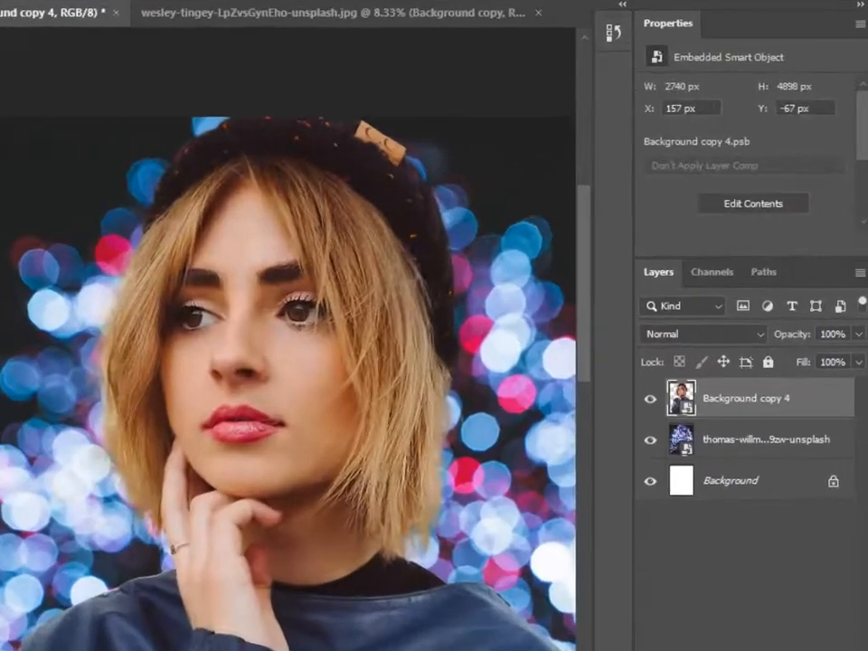
# Add a Curves adjustment clipped to the portrait layer and shift its black point inward to deepen the shadows
pyautogui.click(770, 638)
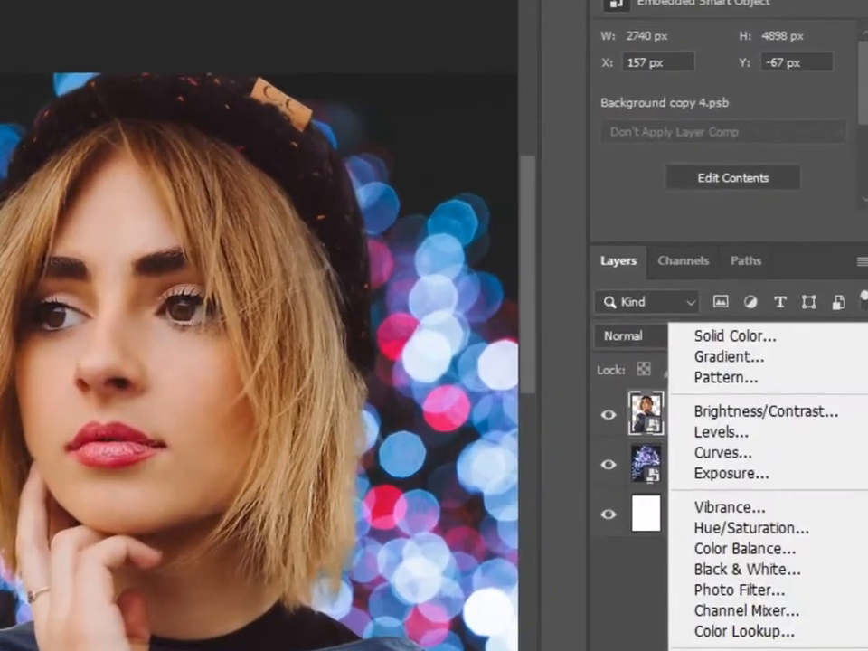
pyautogui.click(736, 455)
pyautogui.scroll(-2, 720, 226)
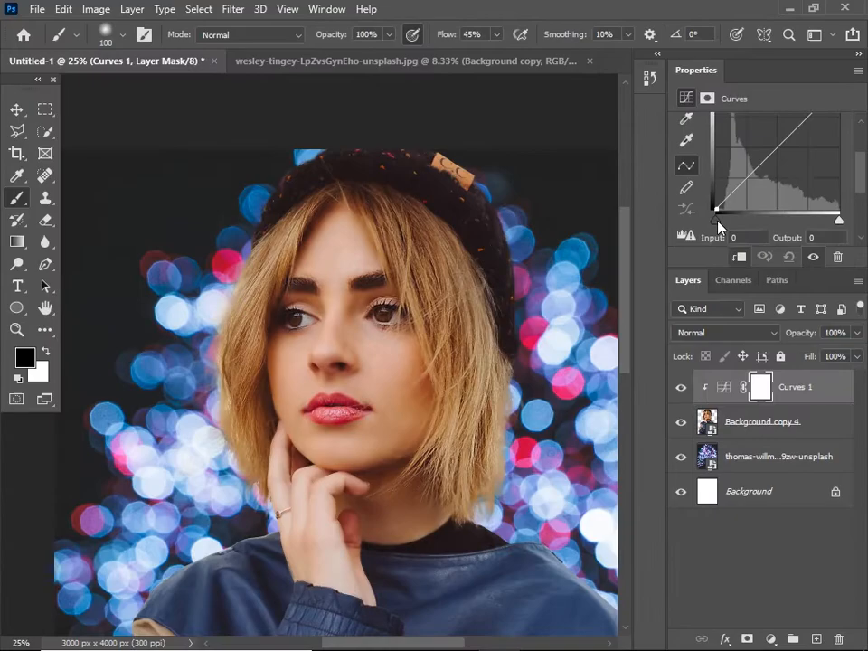
pyautogui.moveTo(718, 223); pyautogui.dragTo(749, 228)
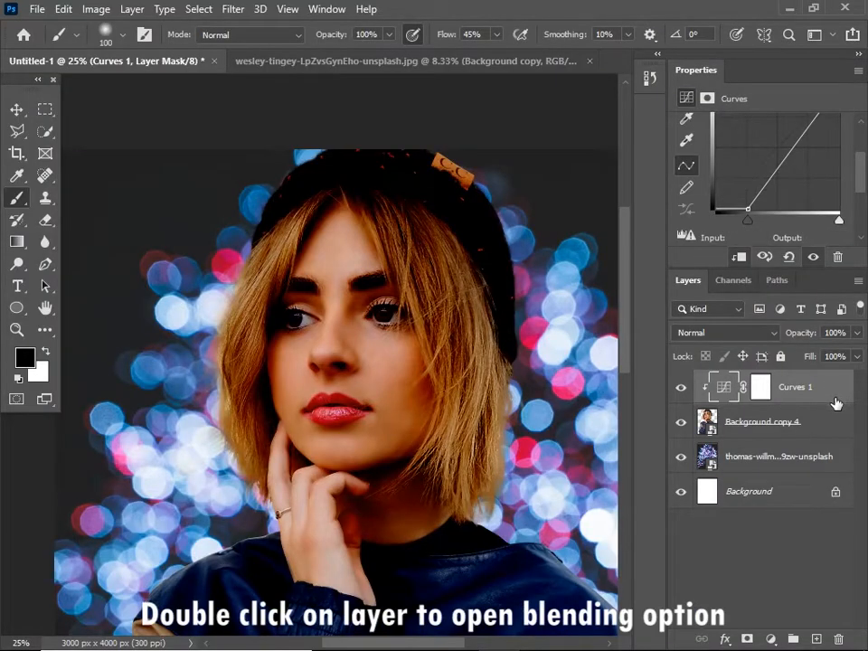
# Restrict Curves 1 to the darker tones by splitting the Blend If underlying-layer highlight slider to 74 / 255
pyautogui.doubleClick(836, 403)
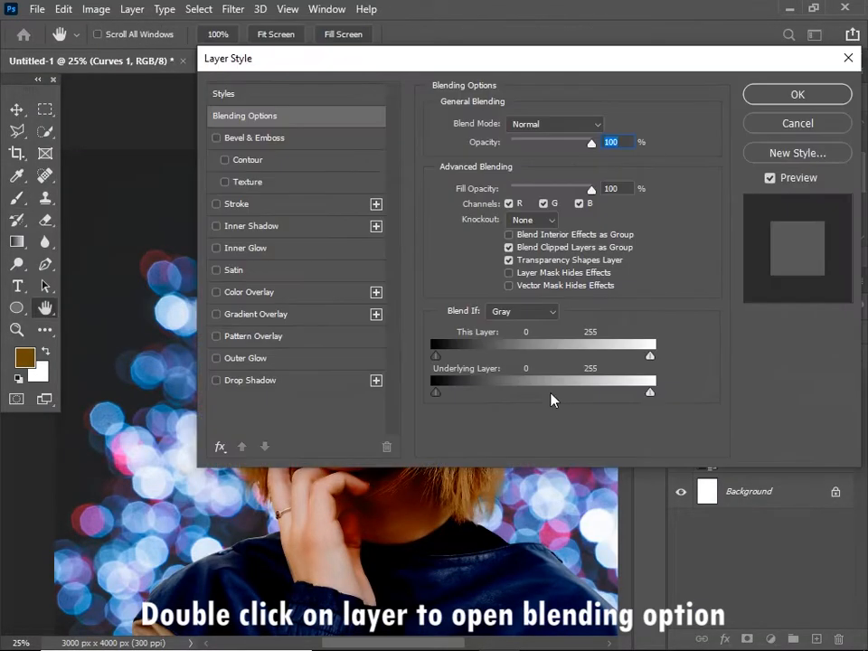
pyautogui.moveTo(486, 74); pyautogui.dragTo(695, 29)
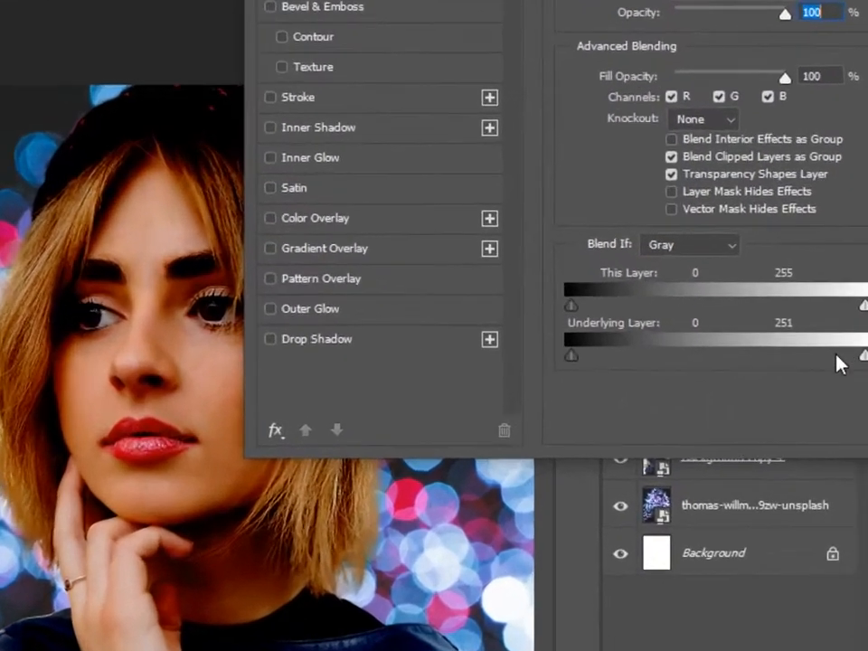
pyautogui.moveTo(857, 348); pyautogui.dragTo(710, 342)
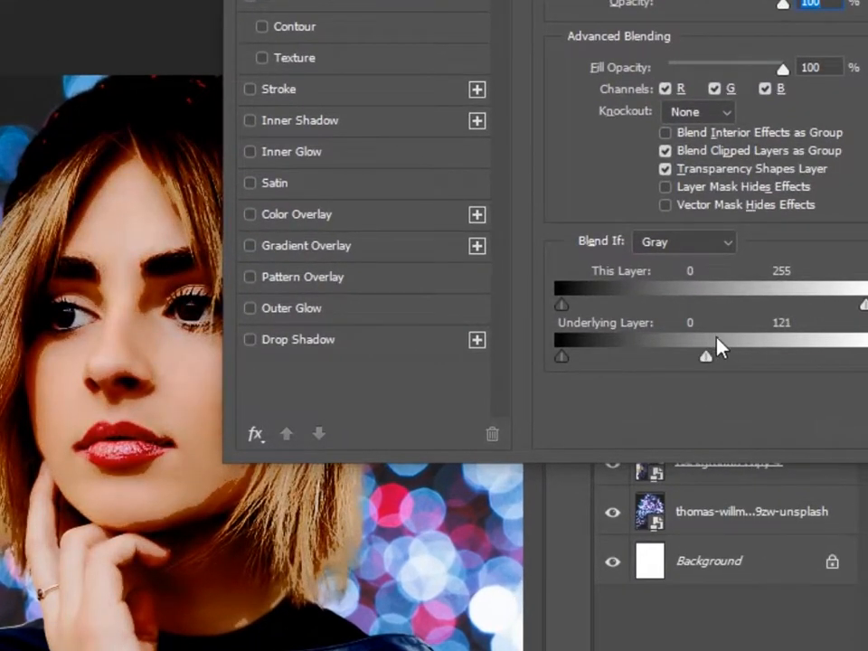
pyautogui.moveTo(705, 0); pyautogui.dragTo(680, 3)
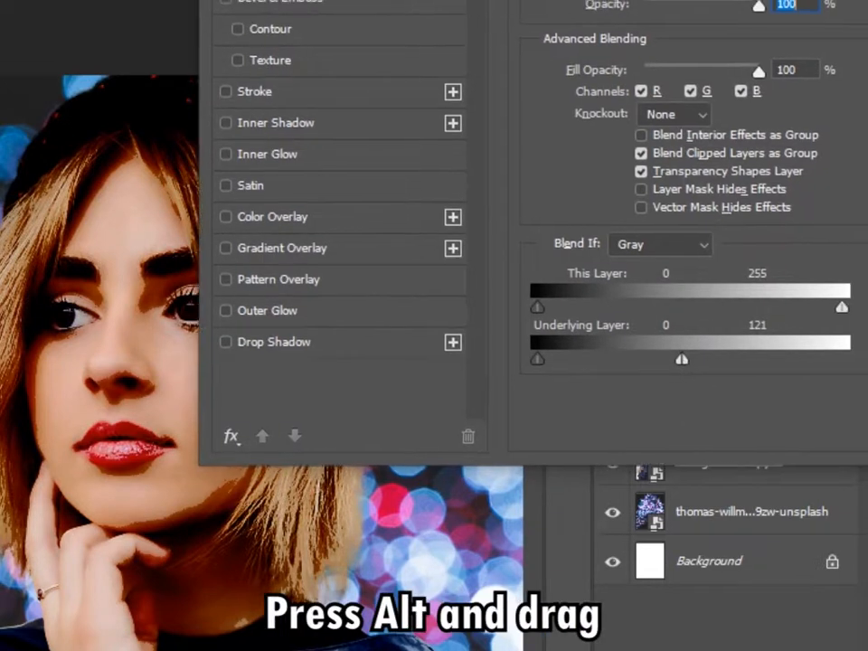
pyautogui.moveTo(683, 358); pyautogui.dragTo(866, 362)
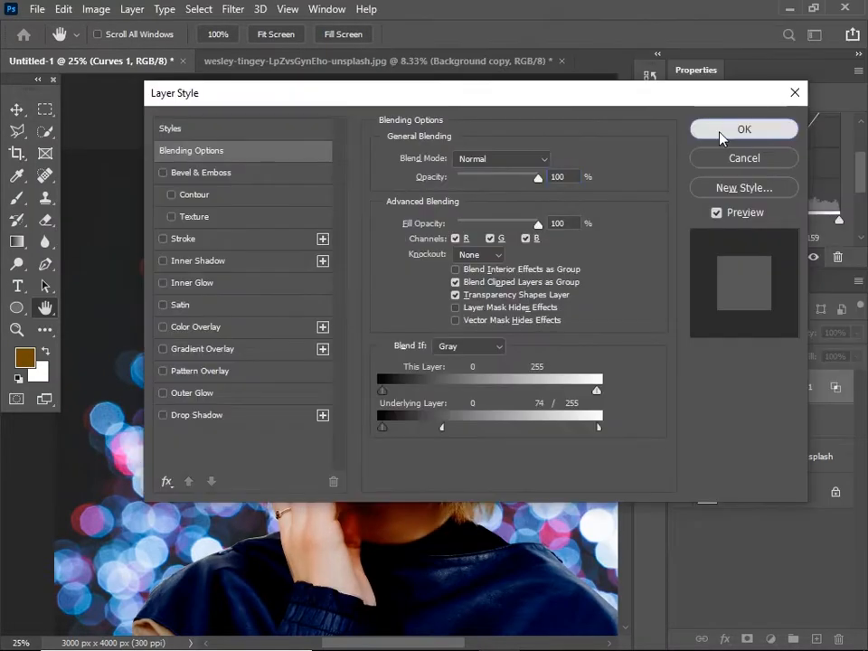
pyautogui.click(721, 128)
pyautogui.press('b')
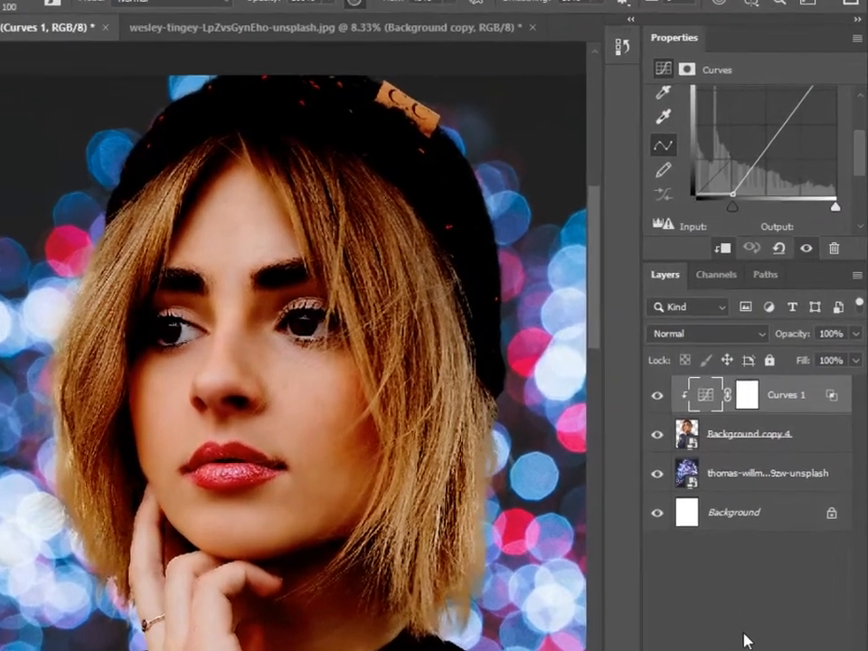
# Add a second clipped Curves adjustment and move its white point to input 164 to brighten the portrait
pyautogui.click(743, 640)
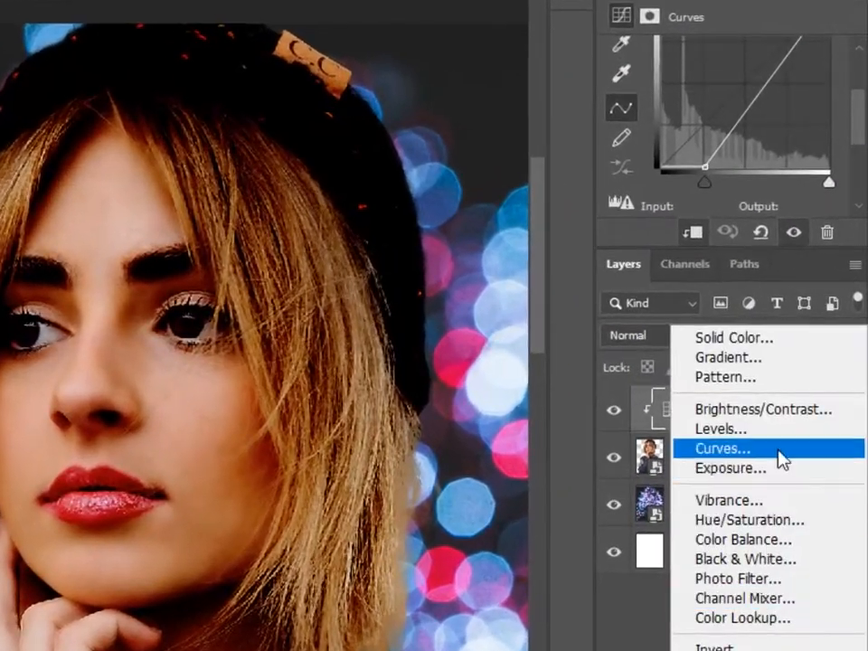
pyautogui.click(767, 452)
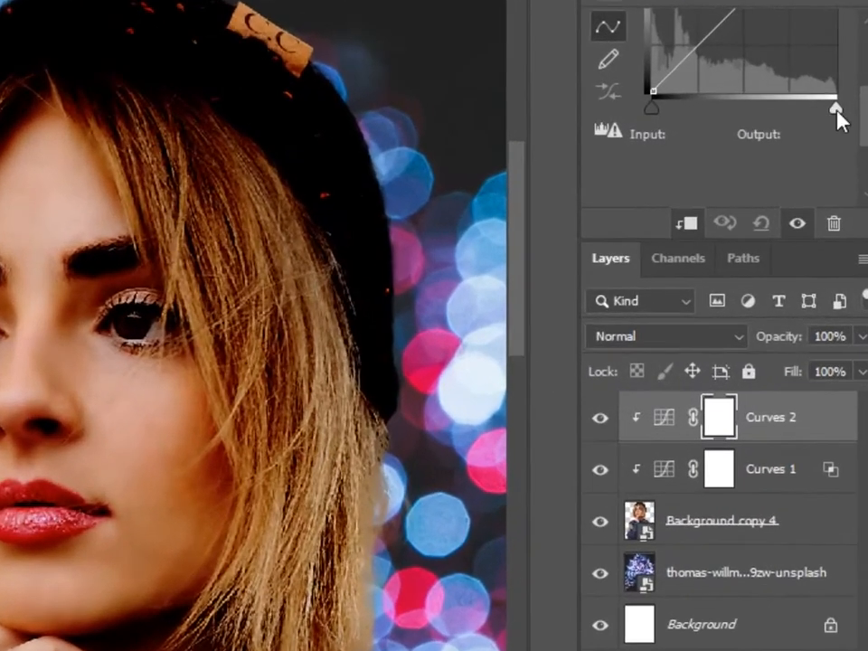
pyautogui.moveTo(836, 131); pyautogui.dragTo(770, 107)
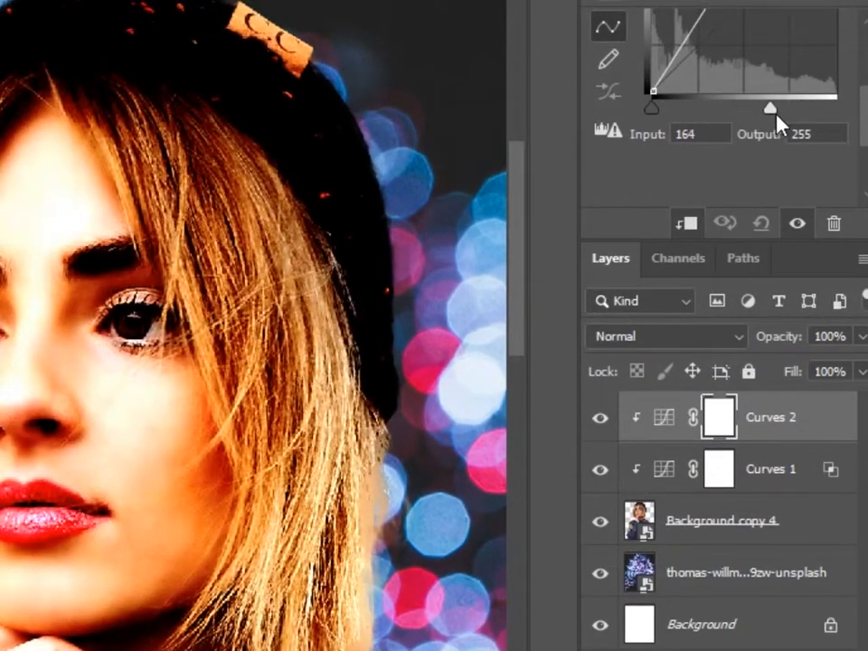
# Restrict Curves 2 to the brighter tones by splitting the Blend If underlying-layer shadow slider to 140 / 231
pyautogui.doubleClick(835, 379)
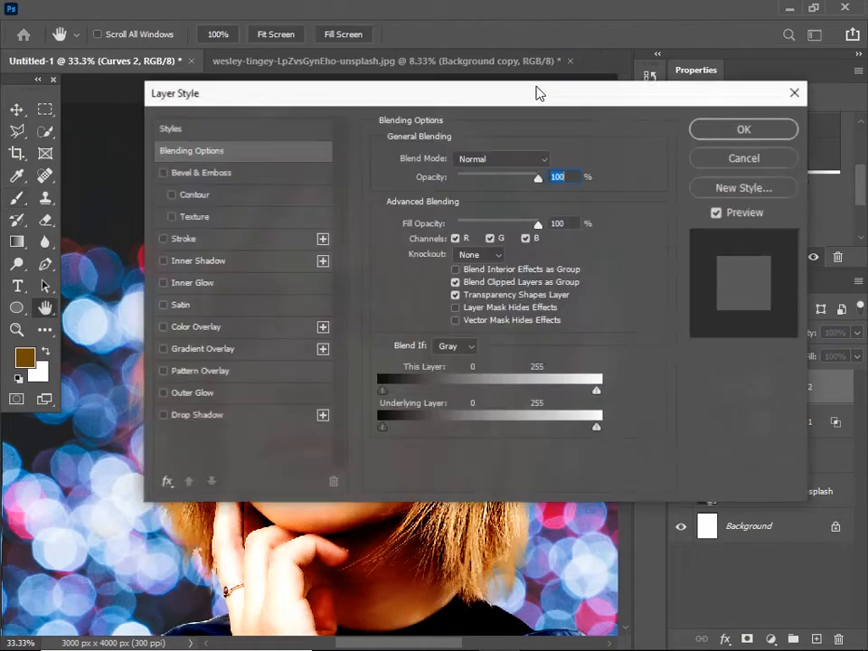
pyautogui.moveTo(461, 97); pyautogui.dragTo(764, 49)
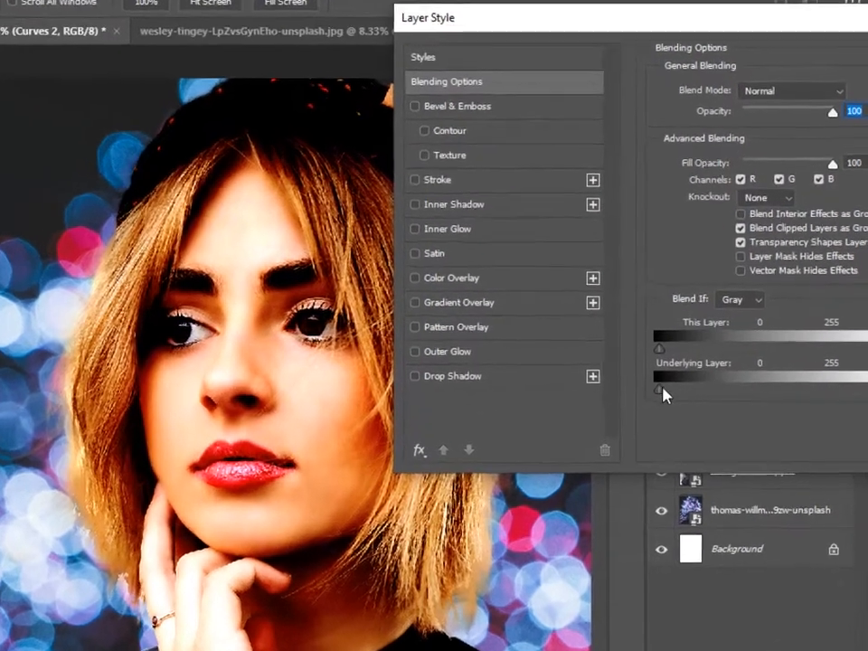
pyautogui.moveTo(684, 380); pyautogui.dragTo(738, 382)
pyautogui.moveTo(682, 421); pyautogui.dragTo(816, 416)
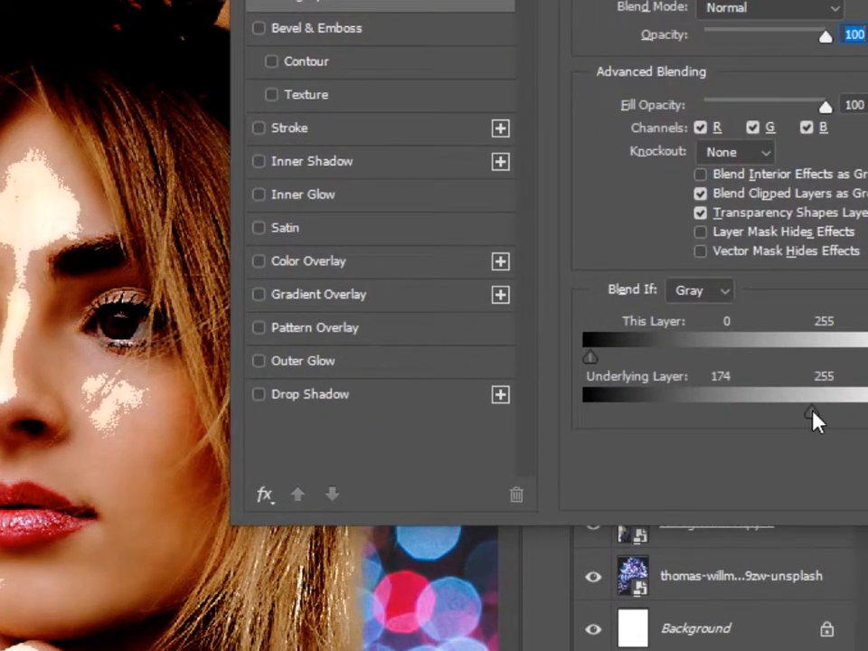
pyautogui.moveTo(805, 416); pyautogui.dragTo(765, 414)
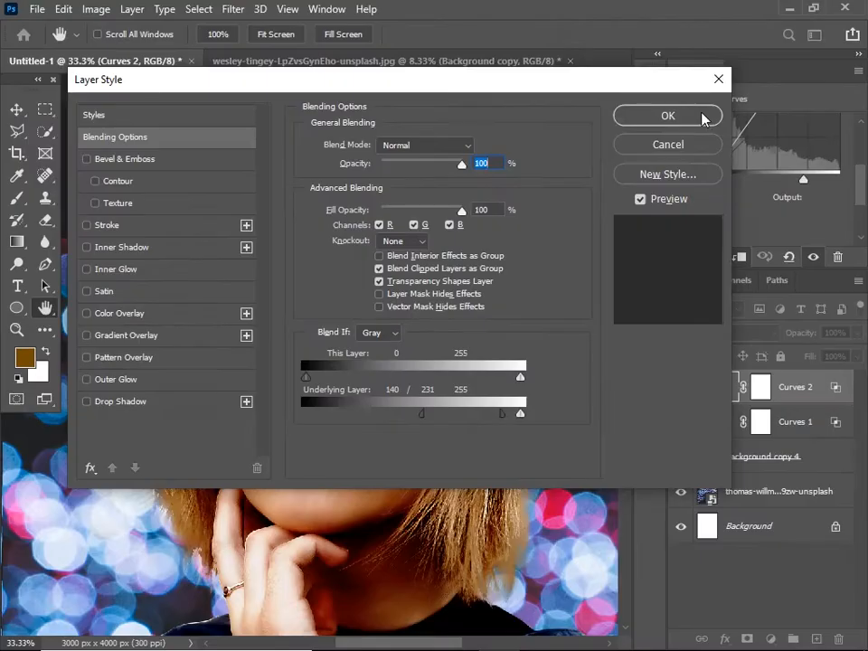
pyautogui.click(701, 117)
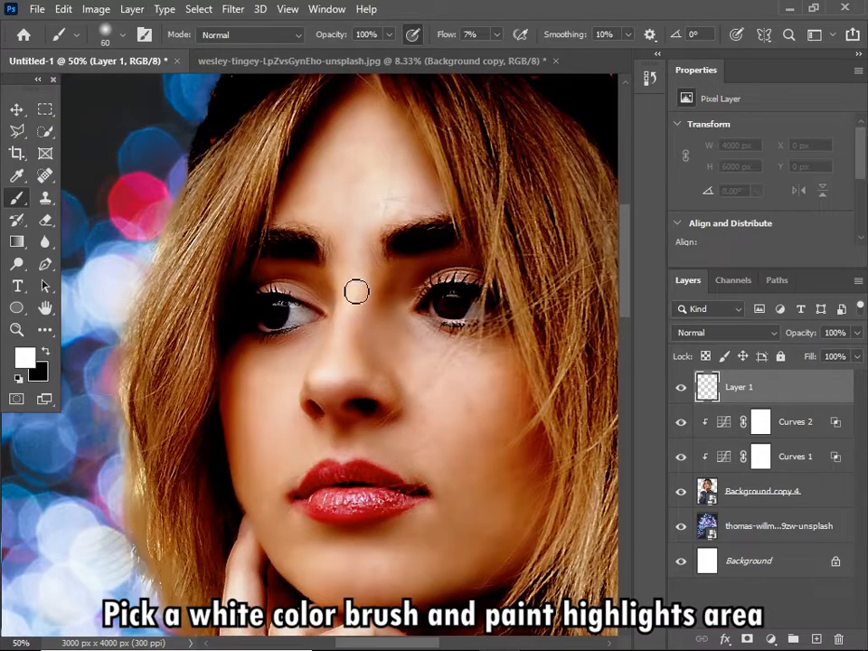
# Paint soft white highlights on Layer 1 along the nose, lips, chin, cheeks and forehead with a 7% flow brush
pyautogui.moveTo(356, 291)
pyautogui.mouseDown()
pyautogui.moveTo(329, 391)
pyautogui.moveTo(344, 311)
pyautogui.mouseUp()
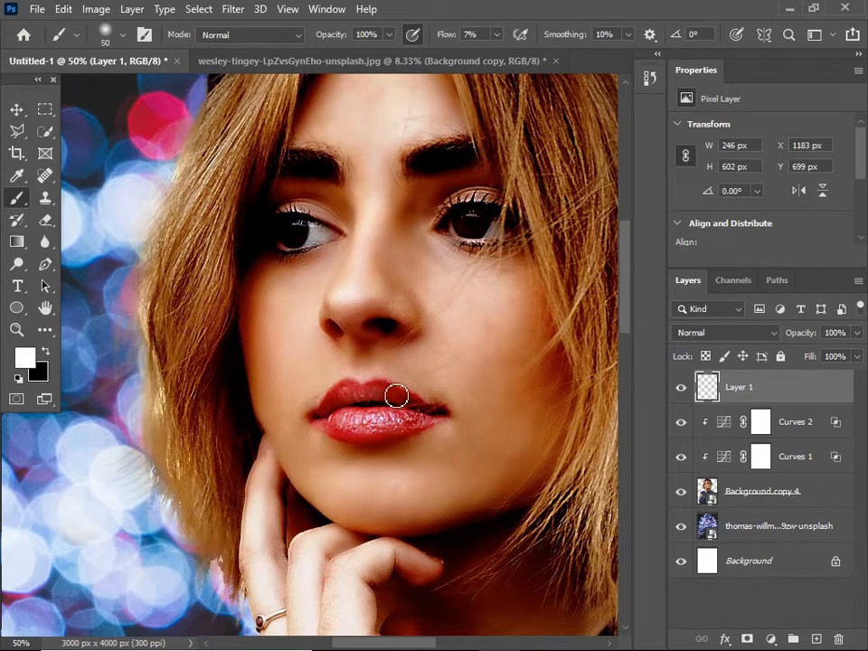
pyautogui.press('[')
pyautogui.press('[')
pyautogui.moveTo(319, 457); pyautogui.dragTo(354, 414)
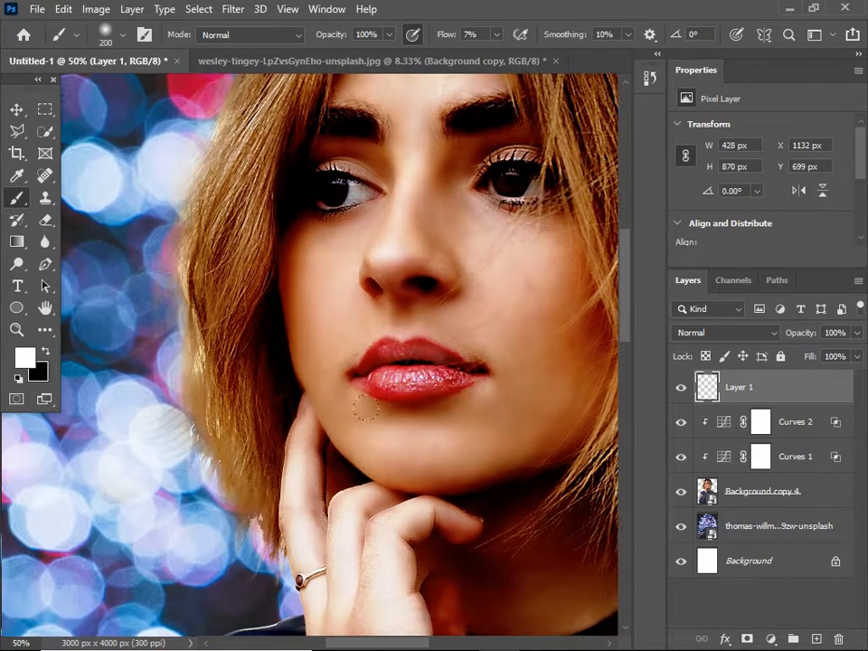
pyautogui.click(300, 308)
pyautogui.moveTo(300, 307); pyautogui.dragTo(386, 373)
pyautogui.moveTo(470, 171); pyautogui.dragTo(414, 355)
pyautogui.click(397, 262)
pyautogui.moveTo(537, 471); pyautogui.dragTo(452, 348)
pyautogui.moveTo(452, 348)
pyautogui.mouseDown()
pyautogui.moveTo(469, 382)
pyautogui.moveTo(511, 411)
pyautogui.mouseUp()
pyautogui.moveTo(535, 463); pyautogui.dragTo(548, 368)
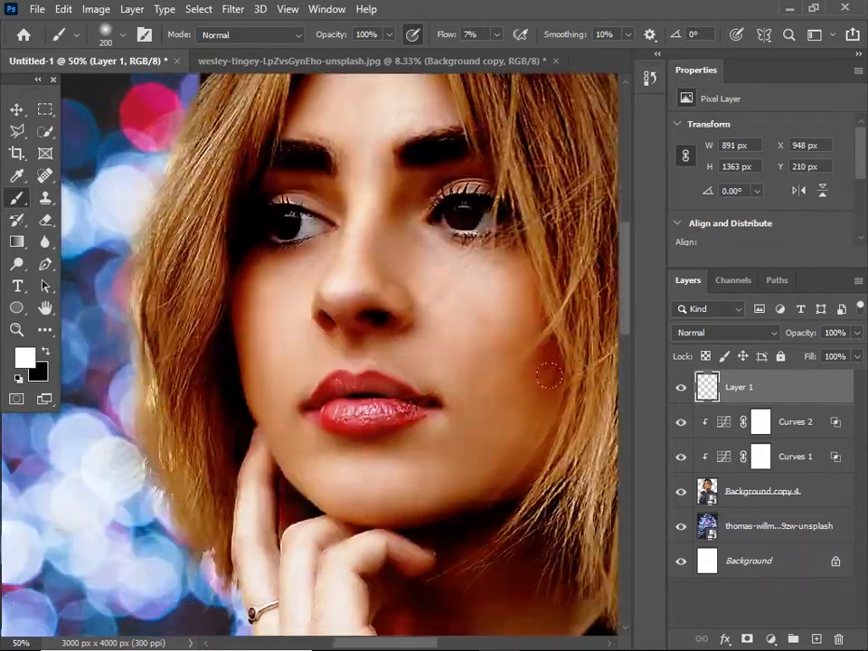
pyautogui.press('[')
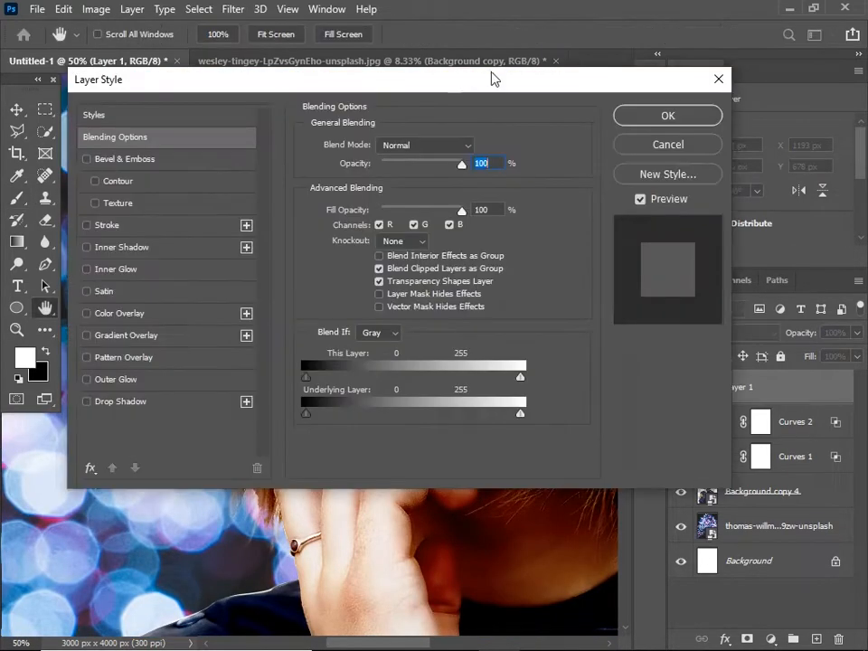
# Restrict the highlights on Layer 1 to the brighter tones by splitting the Blend If underlying-layer shadow slider
pyautogui.moveTo(491, 78); pyautogui.dragTo(866, 12)
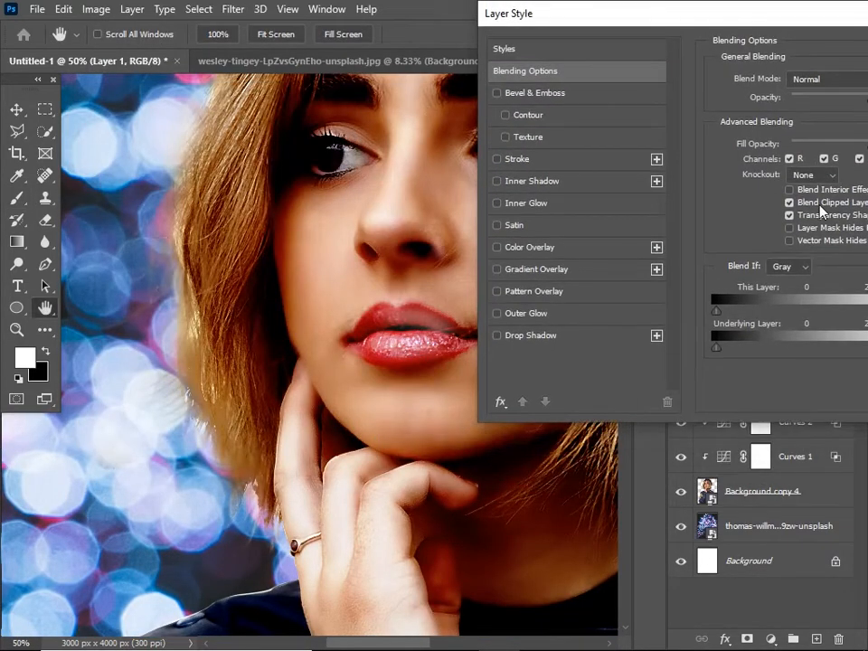
pyautogui.moveTo(745, 356); pyautogui.dragTo(765, 355)
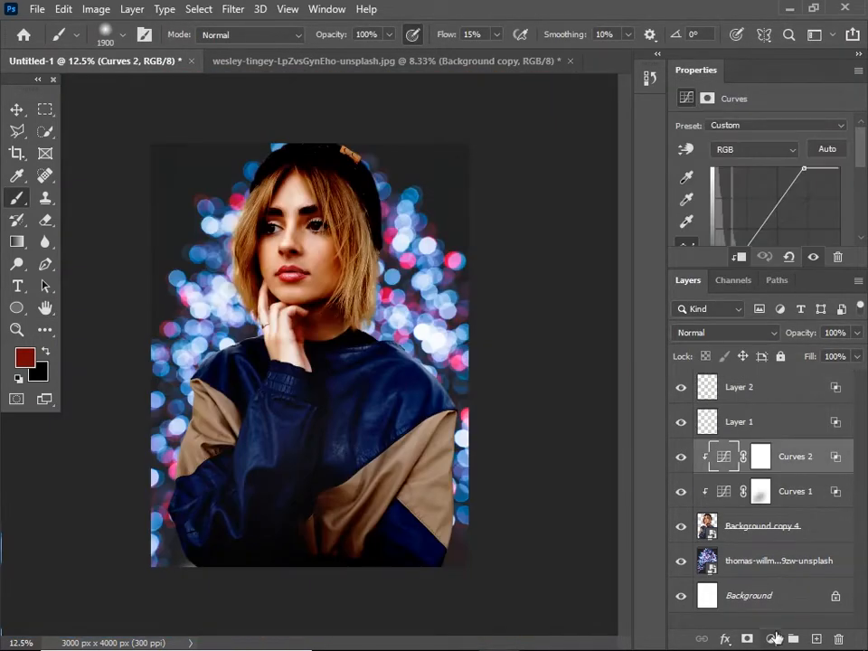
# Add a Color Balance adjustment clipped to the portrait and shift its midtones toward cyan, magenta (-16) and blue (+20)
pyautogui.click(770, 638)
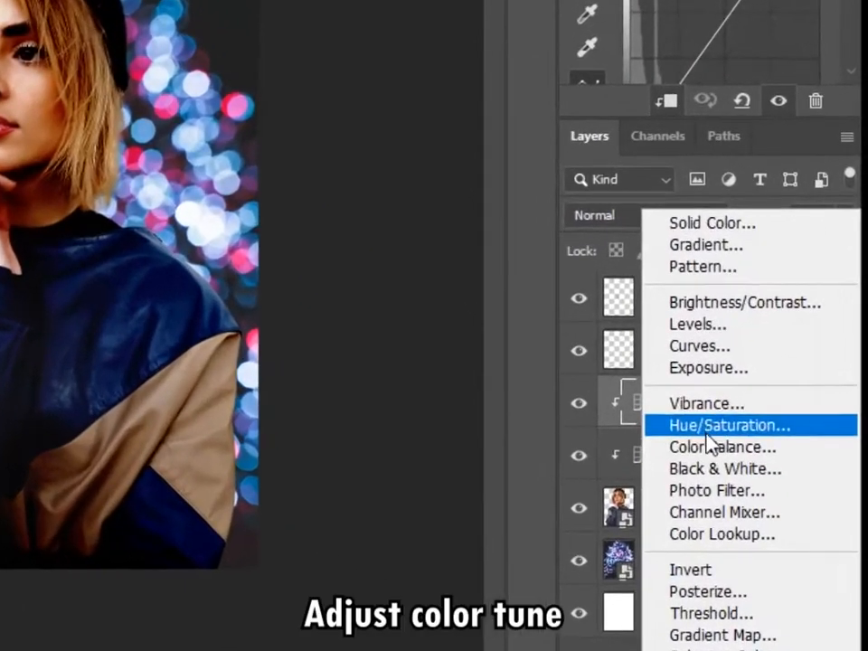
pyautogui.click(765, 487)
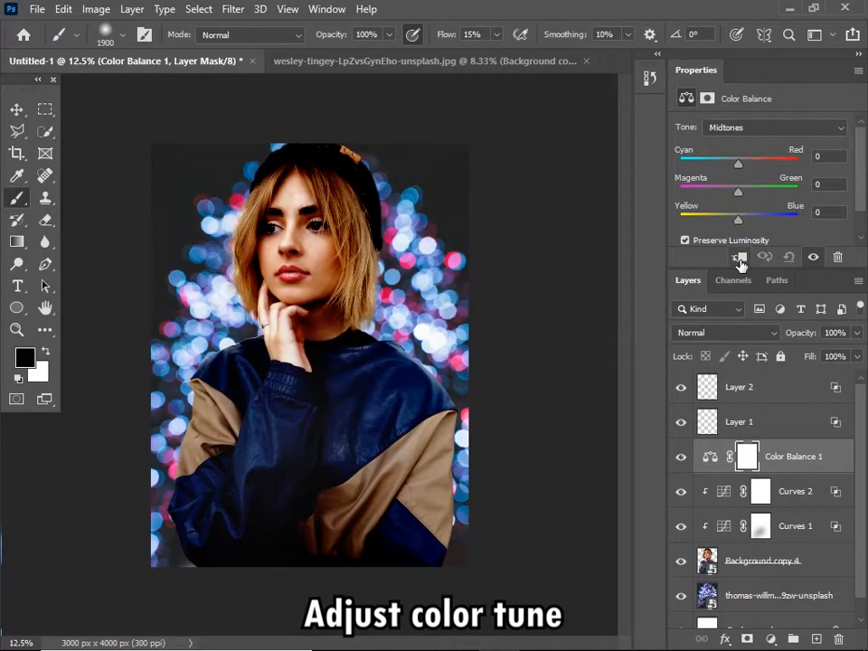
pyautogui.click(738, 259)
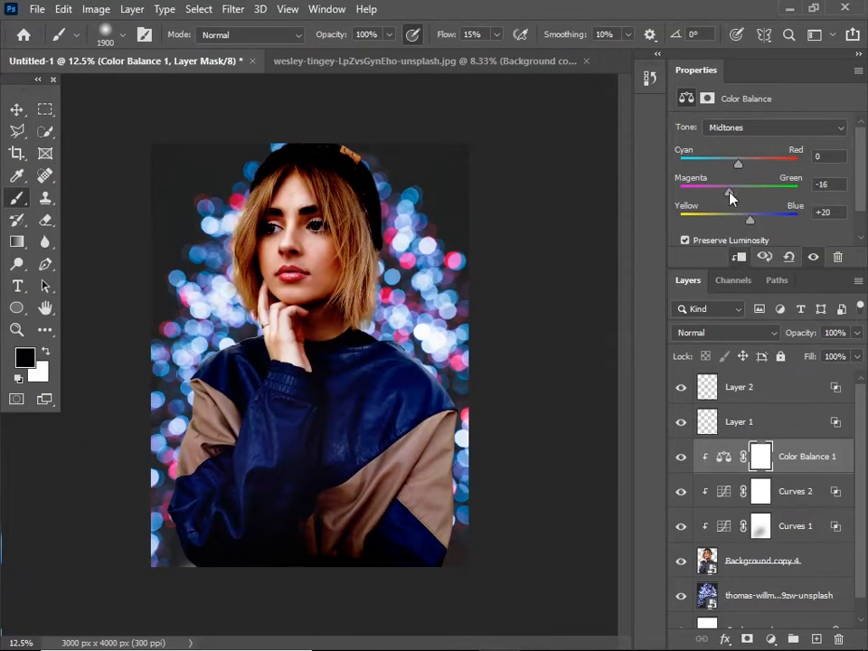
pyautogui.moveTo(729, 193); pyautogui.dragTo(728, 165)
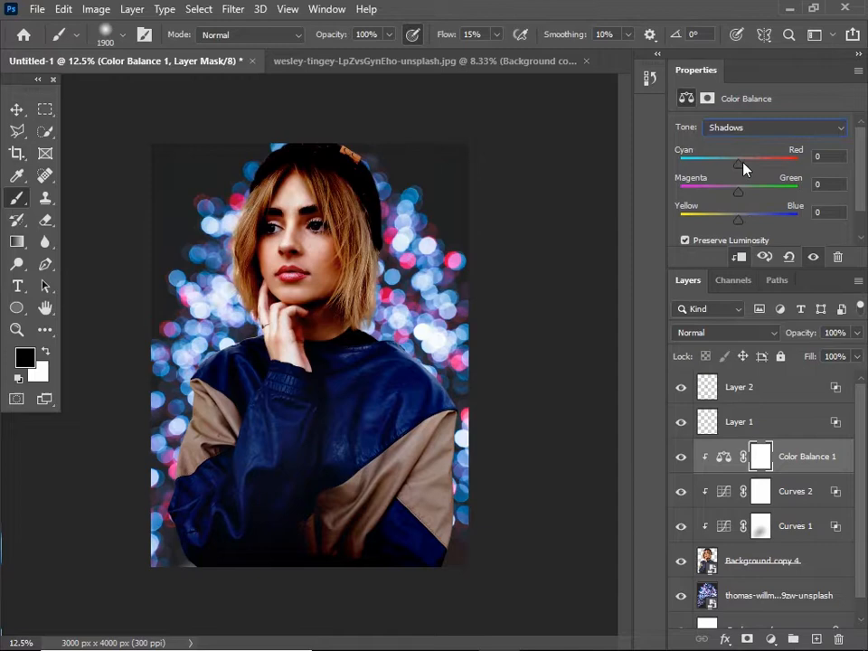
# Shift the Color Balance shadows slightly toward cyan and set the highlights to Cyan-Red -9, Magenta-Green -10 and Yellow-Blue +4
pyautogui.moveTo(741, 165); pyautogui.dragTo(736, 165)
pyautogui.click(738, 128)
pyautogui.click(736, 167)
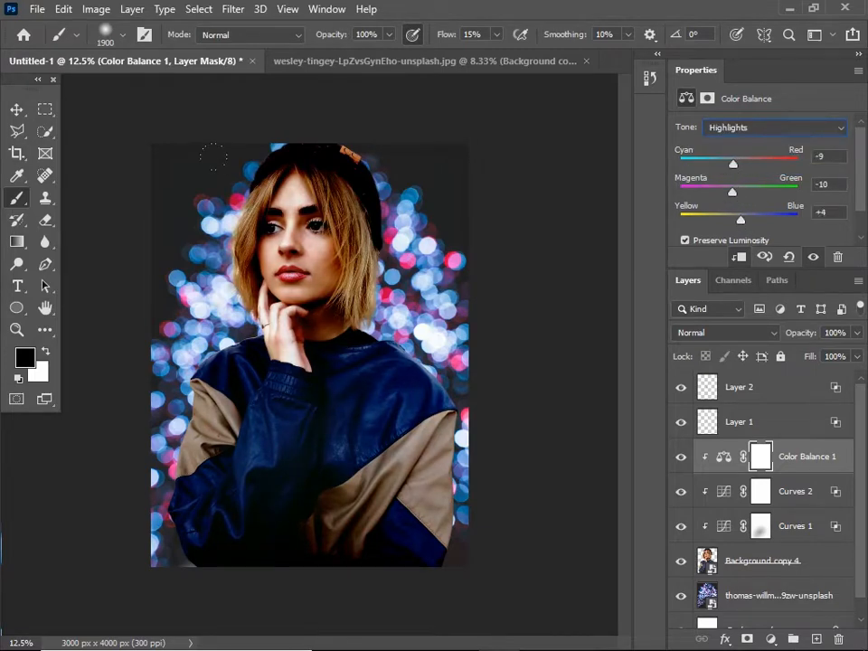
# Add a saturated bright-blue Solid Color fill above the bokeh background and set its blend mode to Linear Dodge (Add)
pyautogui.click(771, 579)
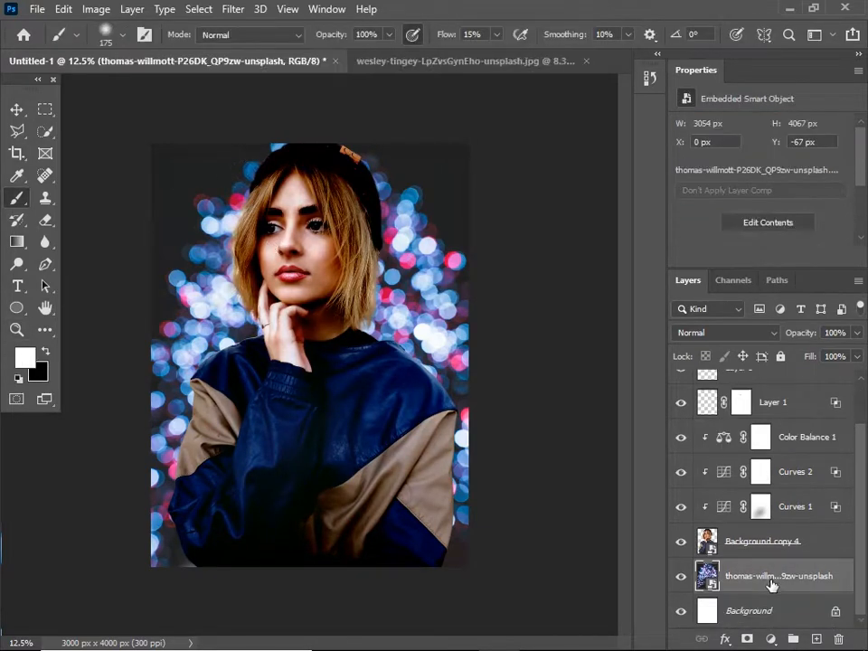
pyautogui.click(771, 639)
pyautogui.click(762, 344)
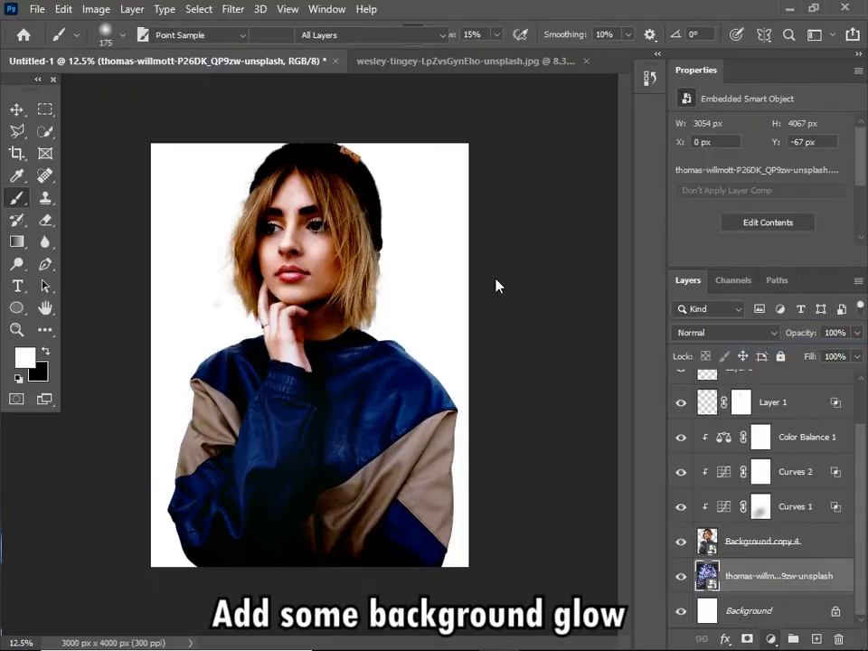
pyautogui.click(611, 329)
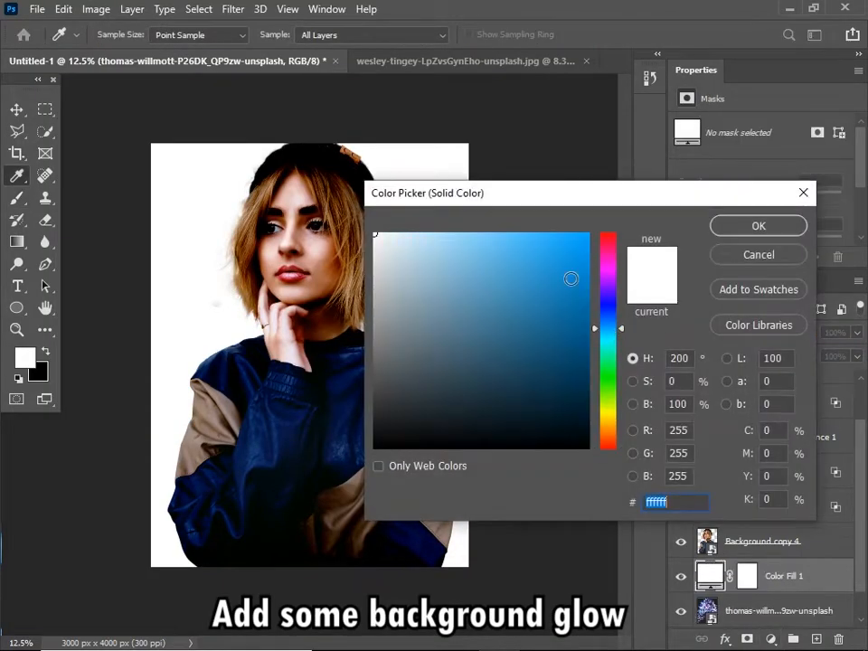
pyautogui.moveTo(571, 281); pyautogui.dragTo(645, 201)
pyautogui.click(757, 226)
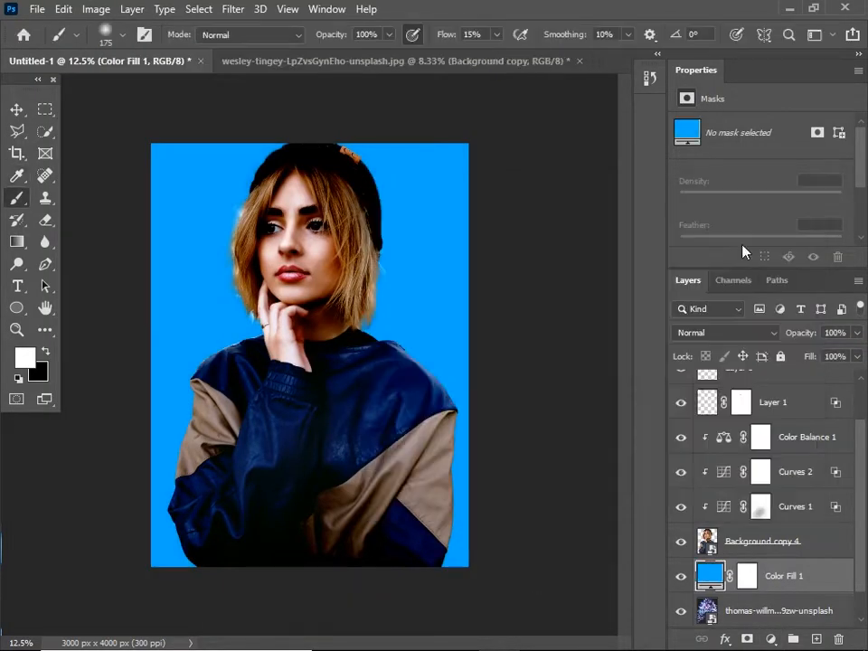
pyautogui.click(699, 333)
pyautogui.click(700, 402)
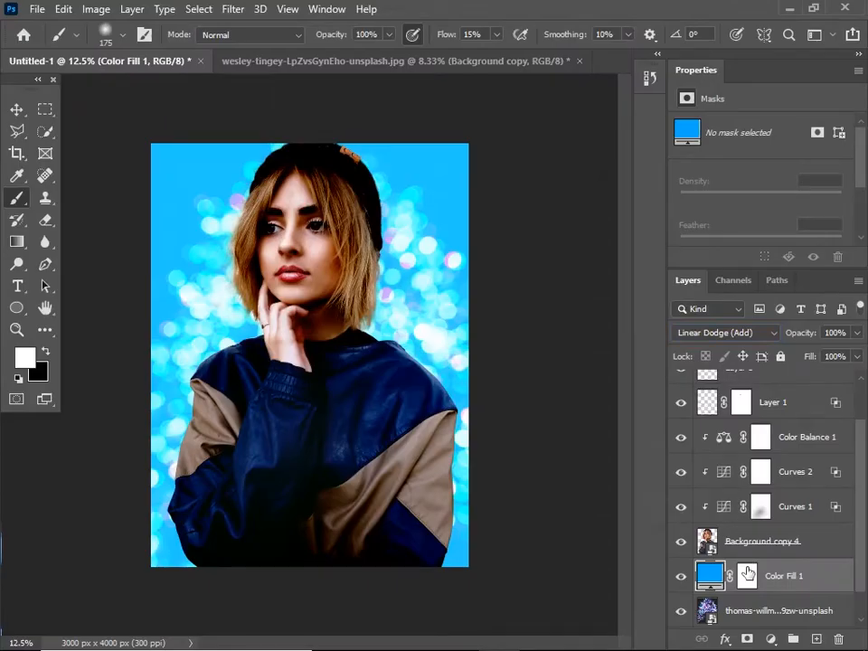
# Invert the mask of Color Fill 1 and paint white on it beside the portrait to reveal a soft blue background glow
pyautogui.click(746, 575)
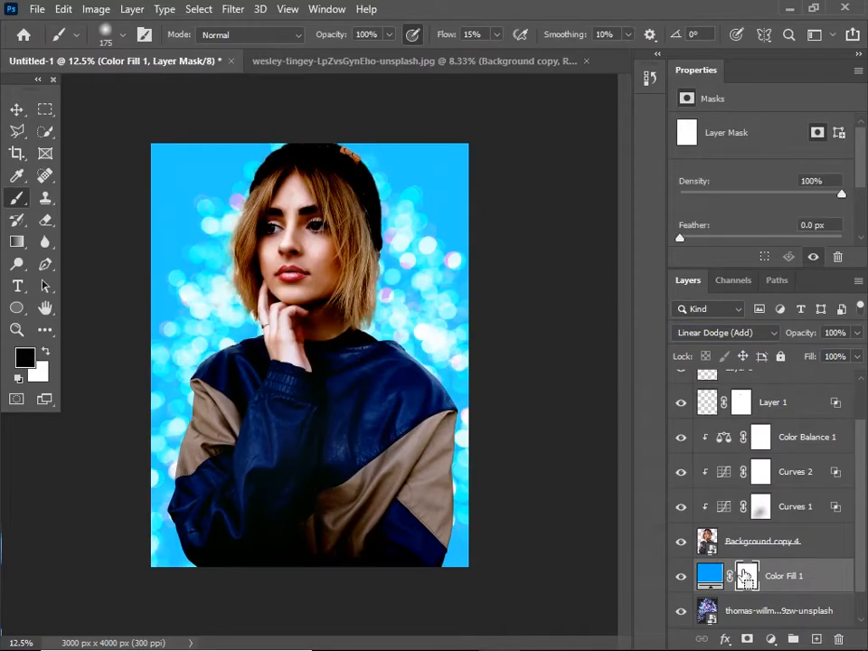
pyautogui.hotkey('ctrl', 'i')
pyautogui.press('x')
pyautogui.moveTo(359, 242); pyautogui.dragTo(297, 309)
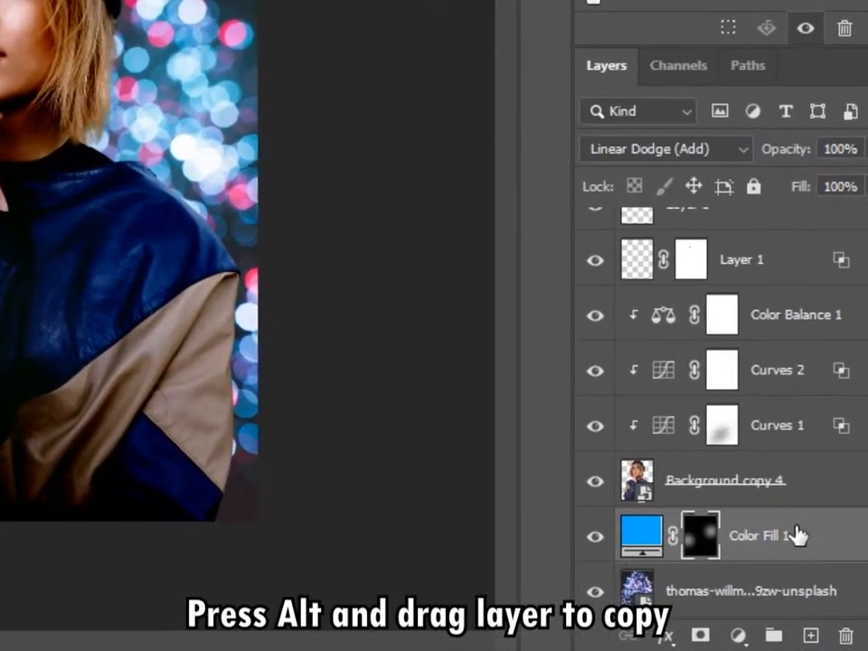
# Duplicate Color Fill 1 directly above Color Balance 1 and clip the copy to the portrait
pyautogui.moveTo(808, 575); pyautogui.dragTo(799, 492)
pyautogui.moveTo(779, 402); pyautogui.dragTo(796, 305)
pyautogui.keyDown('alt'); pyautogui.click(780, 334); pyautogui.keyUp('alt')
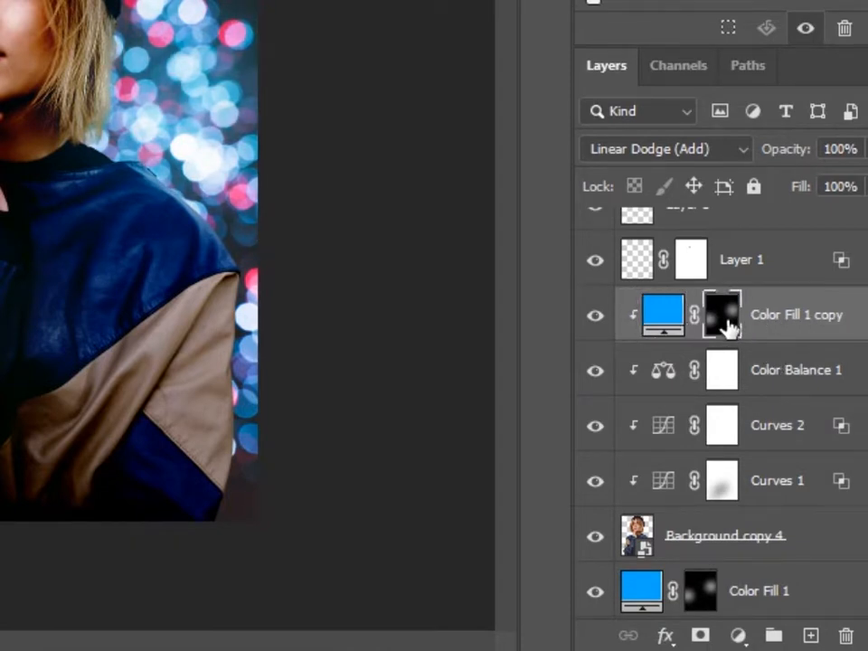
# Paint white on the mask of Color Fill 1 copy to cast blue light over the hair and jacket edges
pyautogui.click(362, 353)
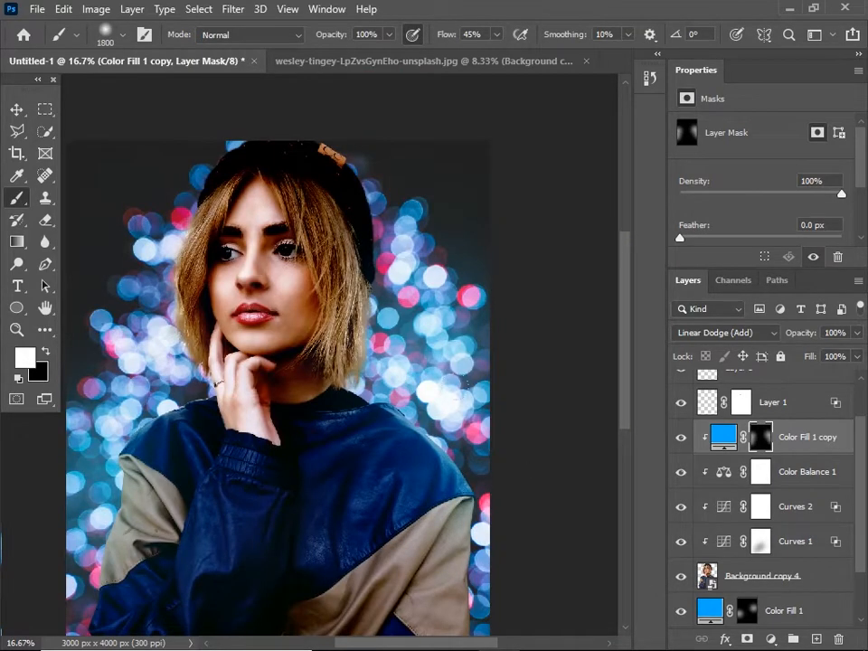
pyautogui.press('z')
pyautogui.click(527, 434)
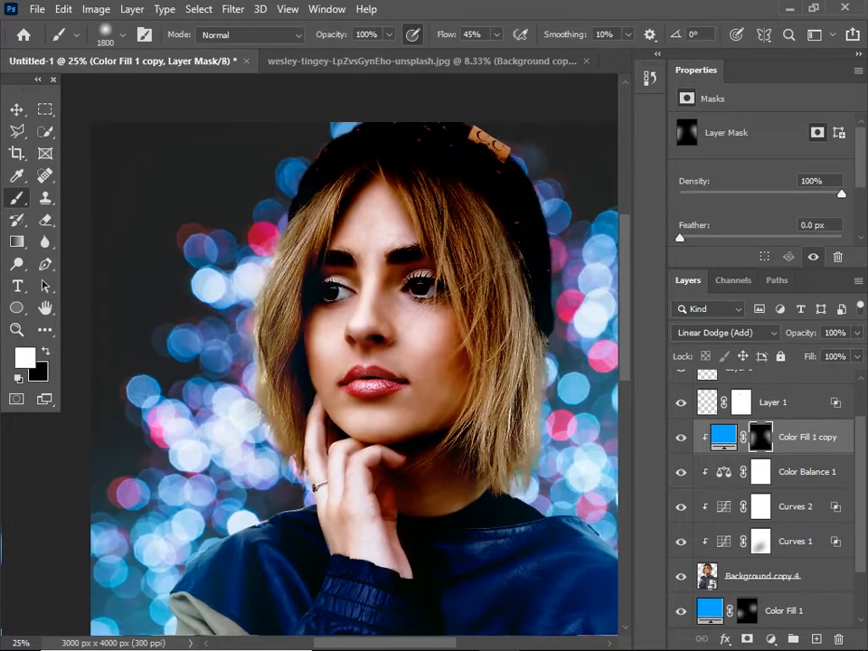
pyautogui.moveTo(379, 425); pyautogui.dragTo(262, 437)
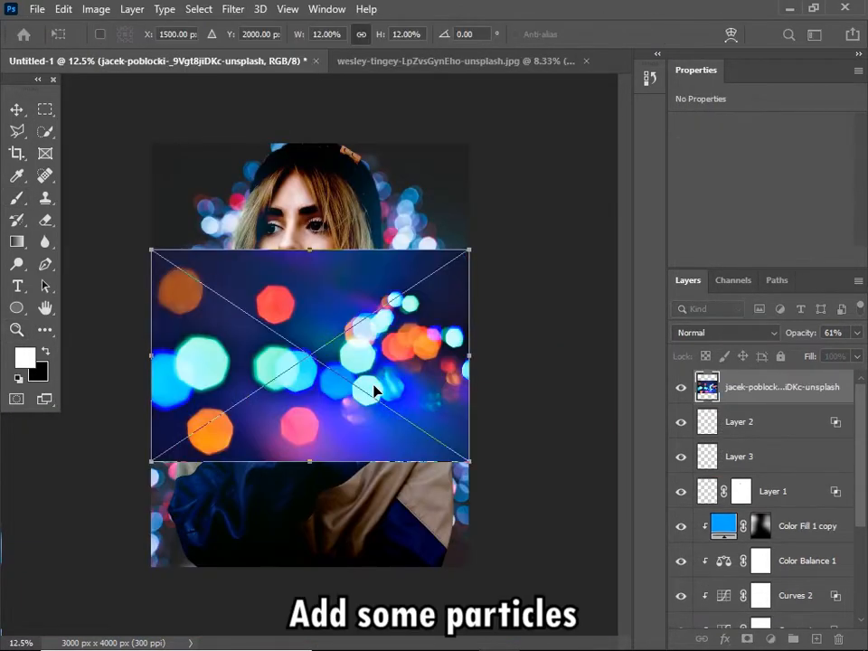
# Place the large multicoloured bokeh photo as the top layer and set its blend mode to Lighten
pyautogui.press('Return')
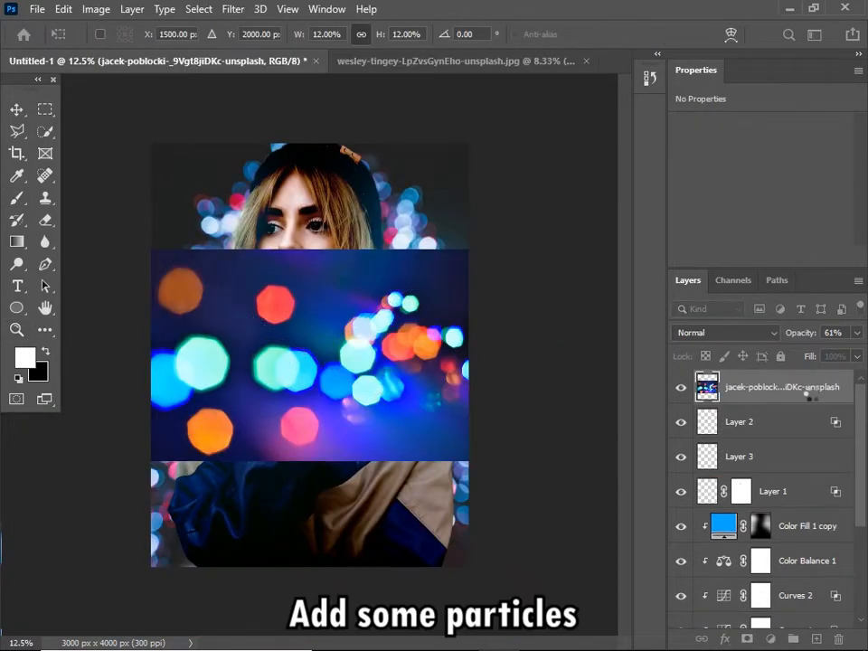
pyautogui.click(718, 333)
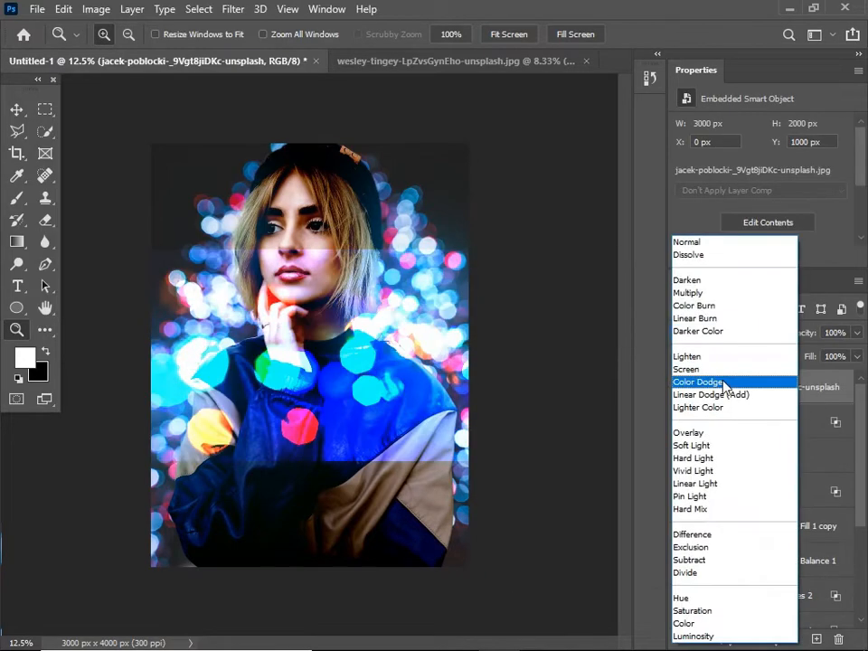
pyautogui.click(730, 357)
# Enlarge and rotate the multicoloured bokeh layer over the lower part of the portrait, keeping it above Layer 2
pyautogui.hotkey('ctrl', 't')
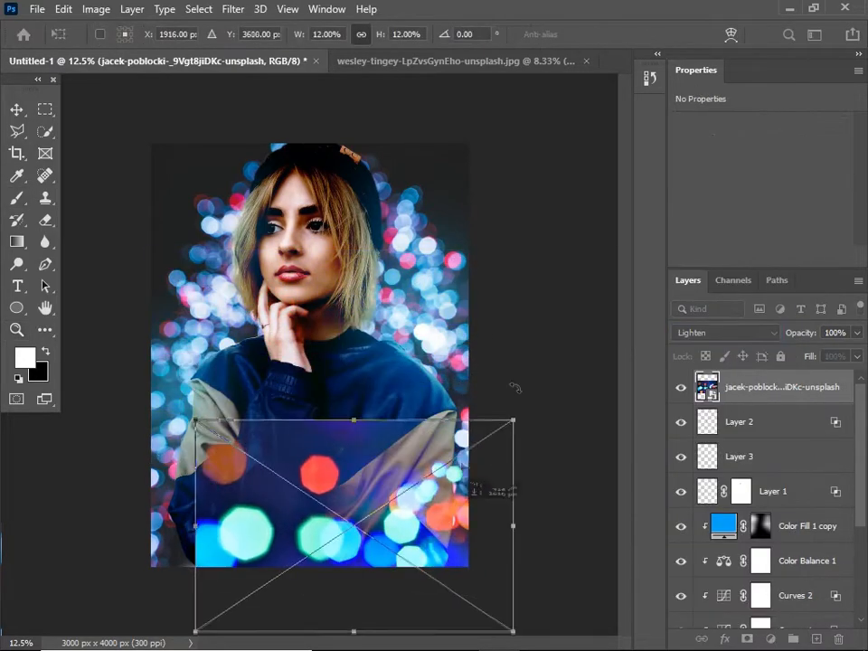
pyautogui.moveTo(515, 388); pyautogui.dragTo(484, 533)
pyautogui.press('Return')
pyautogui.hotkey('ctrl', '[')
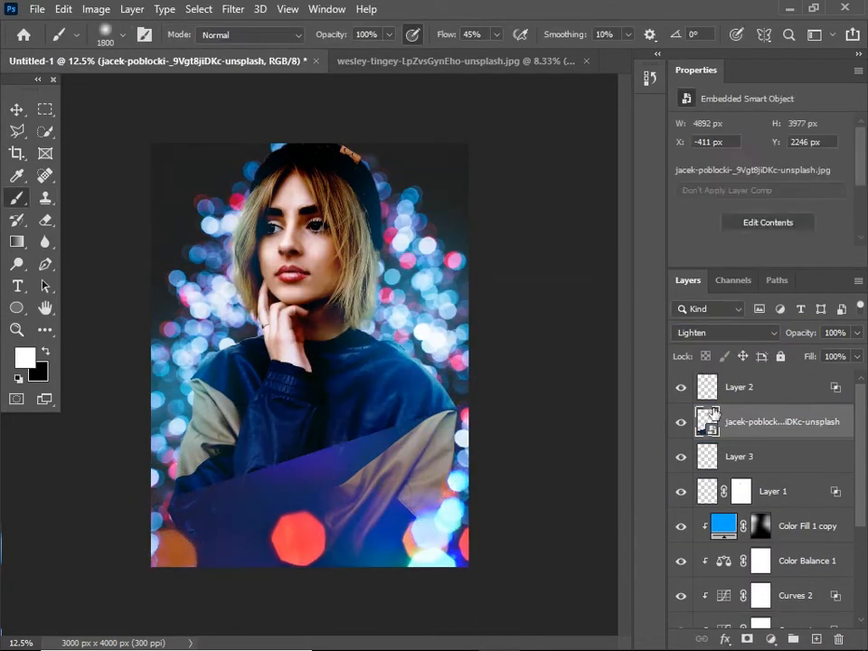
pyautogui.hotkey('ctrl', ']')
# Add a layer mask to the multicoloured bokeh layer and paint black on it to hide the lights over the jacket
pyautogui.click(747, 638)
pyautogui.press('x')
pyautogui.moveTo(384, 483)
pyautogui.mouseDown()
pyautogui.moveTo(249, 506)
pyautogui.moveTo(425, 534)
pyautogui.moveTo(307, 552)
pyautogui.mouseUp()
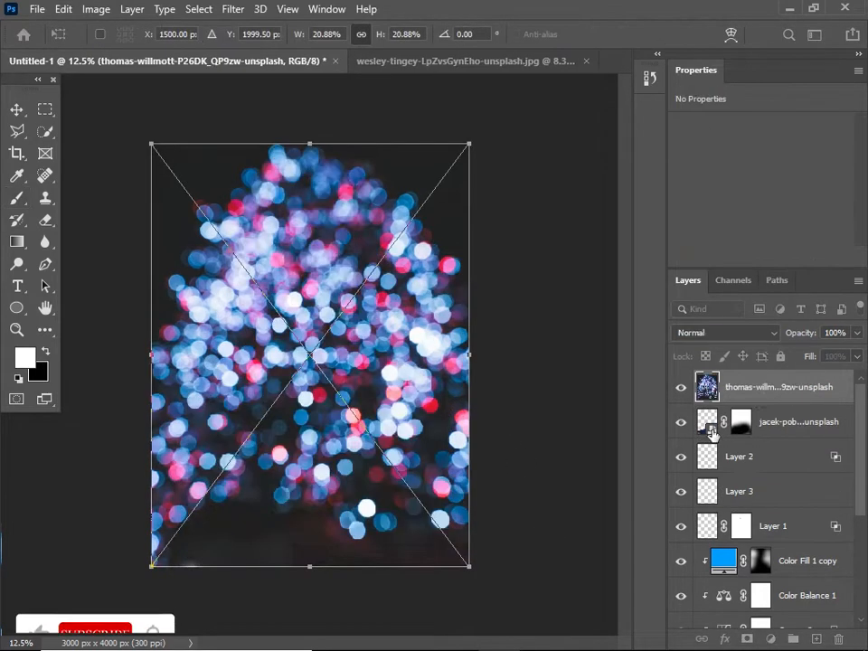
# Place the blue-and-pink bokeh background photo again as the top layer and set its blend mode to Screen
pyautogui.press('Return')
pyautogui.click(723, 333)
pyautogui.click(714, 368)
# Scale the top bokeh layer to about 30.5%, rotate it about 7.9° and move it over the lower part of the portrait
pyautogui.hotkey('ctrl', 't')
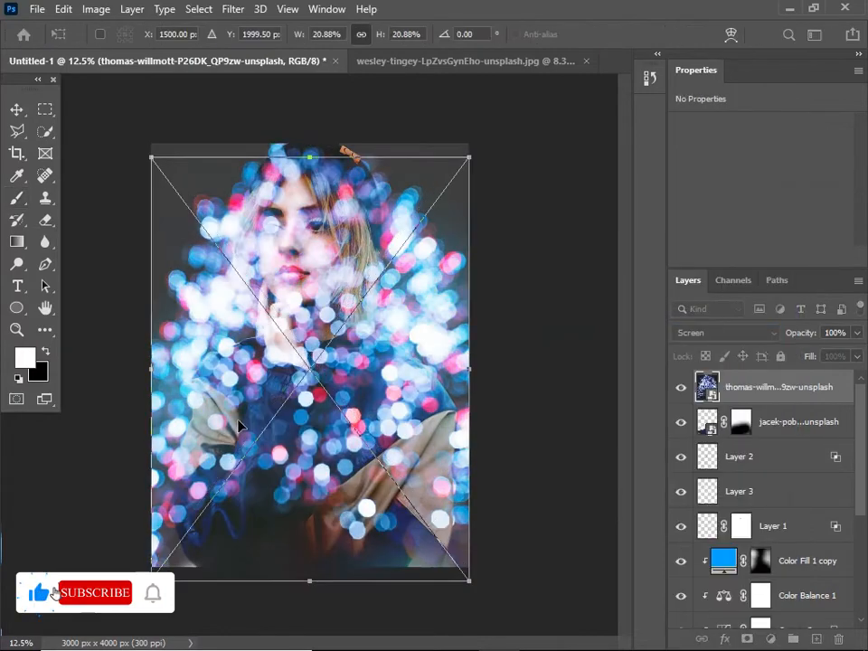
pyautogui.moveTo(238, 424); pyautogui.dragTo(165, 633)
pyautogui.moveTo(413, 353)
pyautogui.mouseDown()
pyautogui.moveTo(175, 296)
pyautogui.moveTo(413, 354)
pyautogui.mouseUp()
pyautogui.moveTo(303, 524); pyautogui.dragTo(273, 614)
pyautogui.moveTo(364, 439); pyautogui.dragTo(445, 344)
pyautogui.moveTo(306, 516)
pyautogui.mouseDown()
pyautogui.moveTo(357, 552)
pyautogui.moveTo(271, 598)
pyautogui.mouseUp()
pyautogui.moveTo(506, 434); pyautogui.dragTo(497, 479)
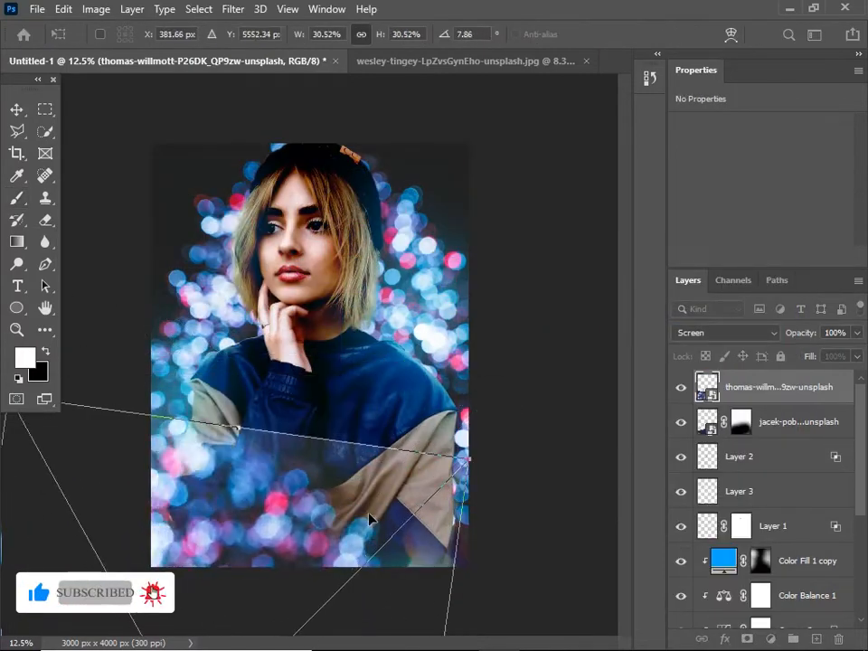
pyautogui.moveTo(271, 542); pyautogui.dragTo(265, 576)
pyautogui.press('Return')
# Add a layer mask to the top bokeh layer and paint black on it to hide the particles over the jacket
pyautogui.click(746, 639)
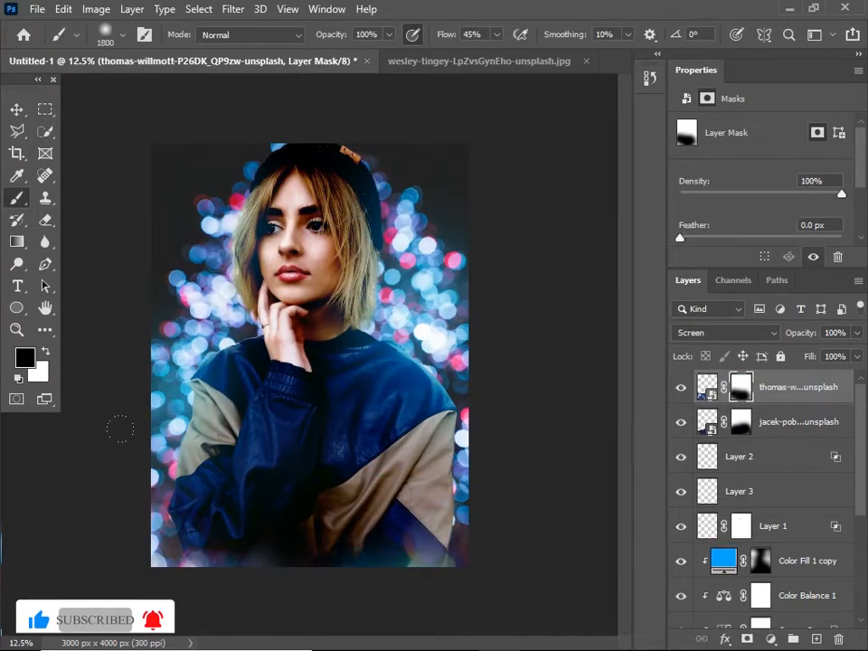
pyautogui.press('z')
pyautogui.click(370, 469)
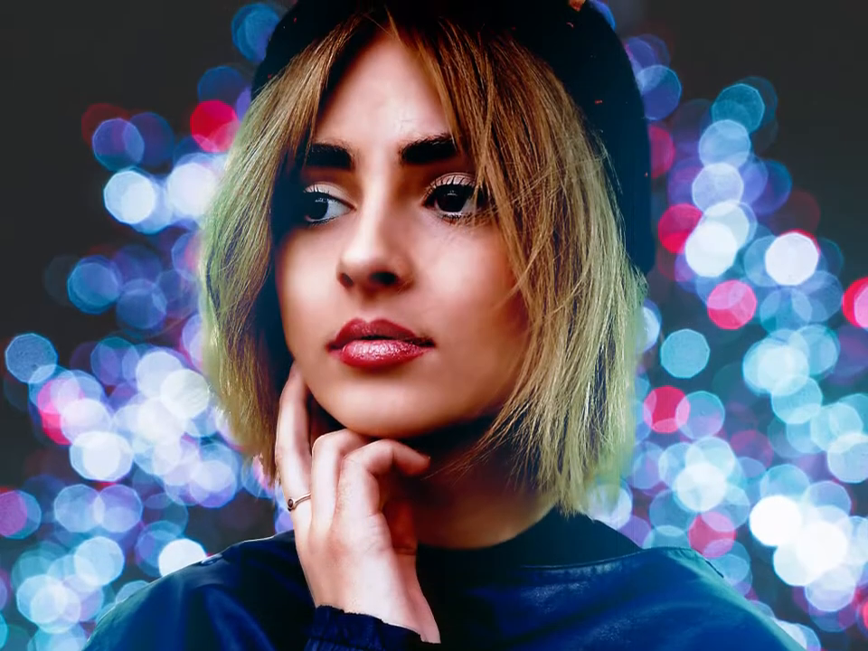